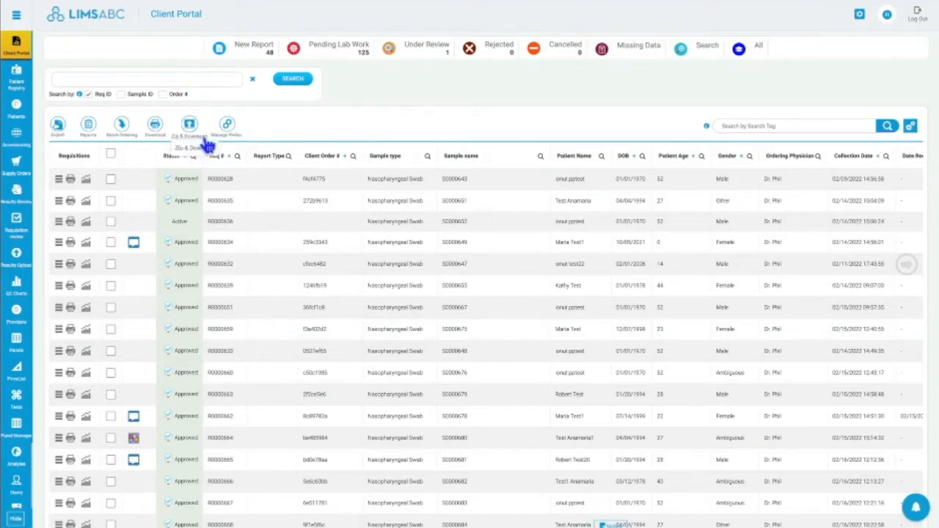
# Examine the New Report requisitions, including their statuses, report types, and the comment and critical flags beside the rows
pyautogui.moveTo(178, 179); pyautogui.dragTo(234, 181)
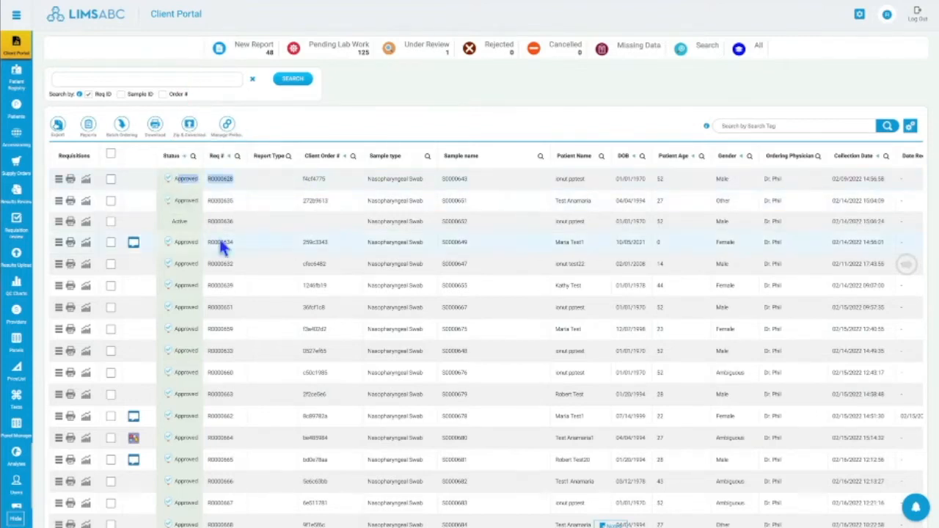
pyautogui.scroll(-2, 233, 242)
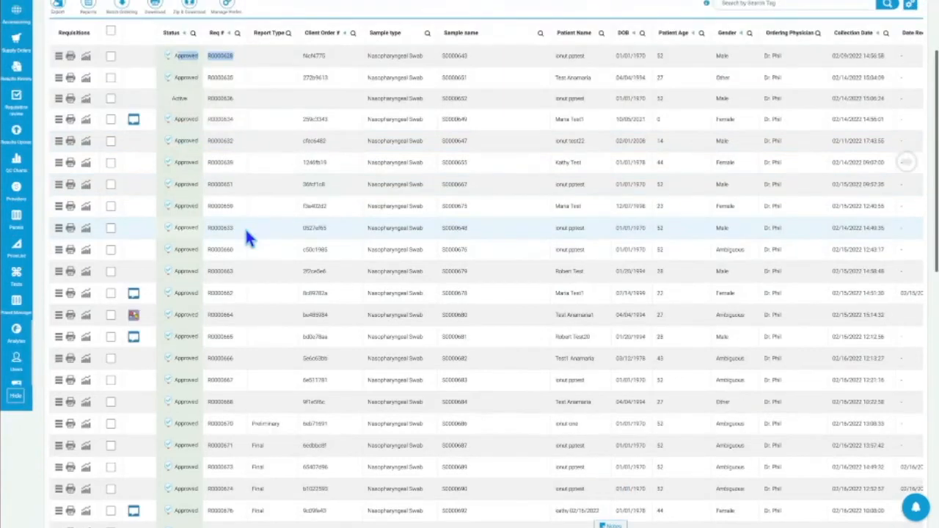
pyautogui.scroll(-3, 245, 237)
pyautogui.doubleClick(196, 218)
pyautogui.scroll(-3, 232, 275)
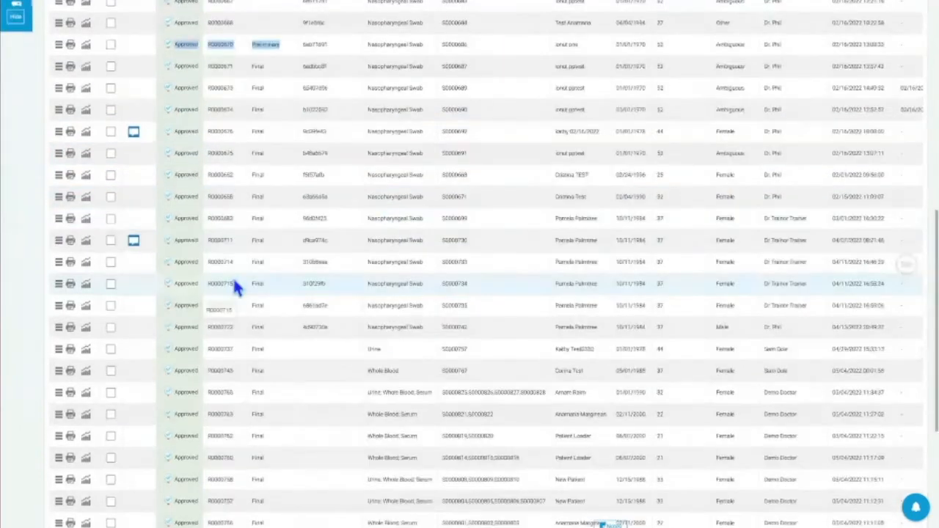
pyautogui.scroll(-4, 232, 275)
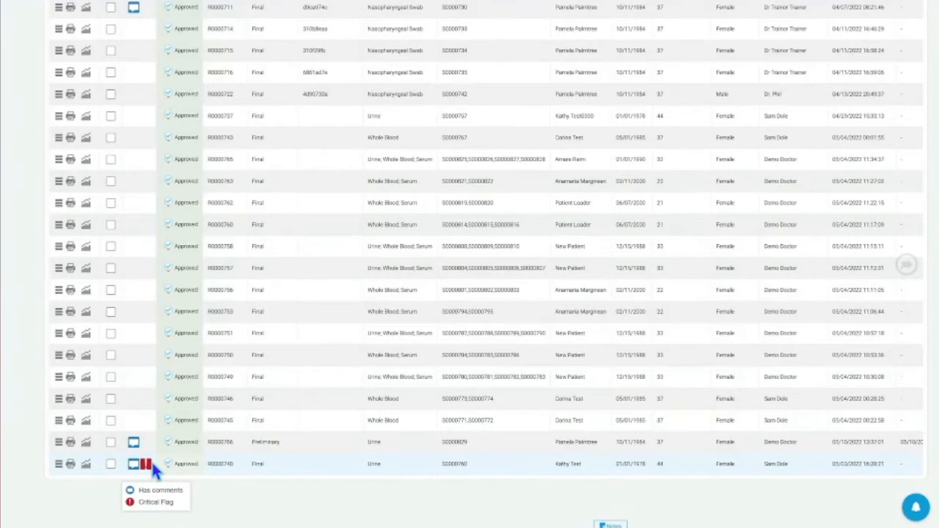
pyautogui.scroll(10, 138, 382)
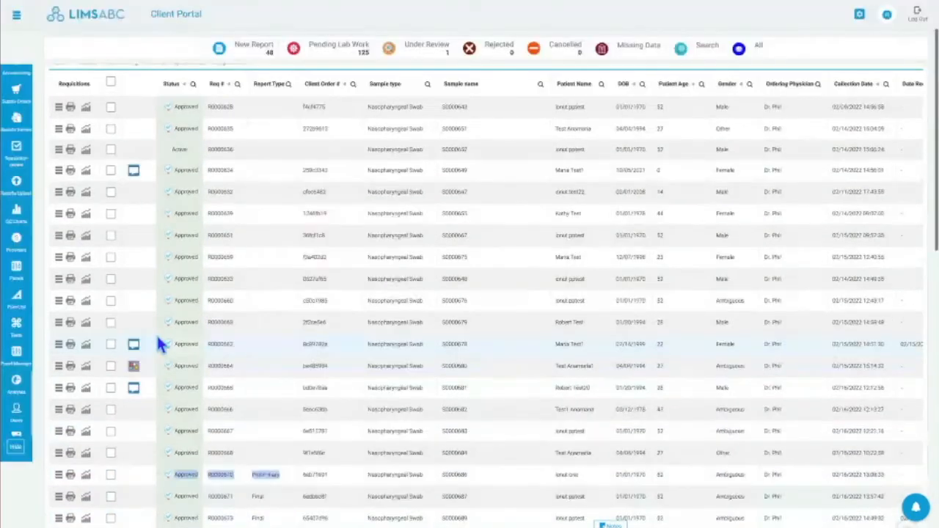
pyautogui.scroll(2, 468, 139)
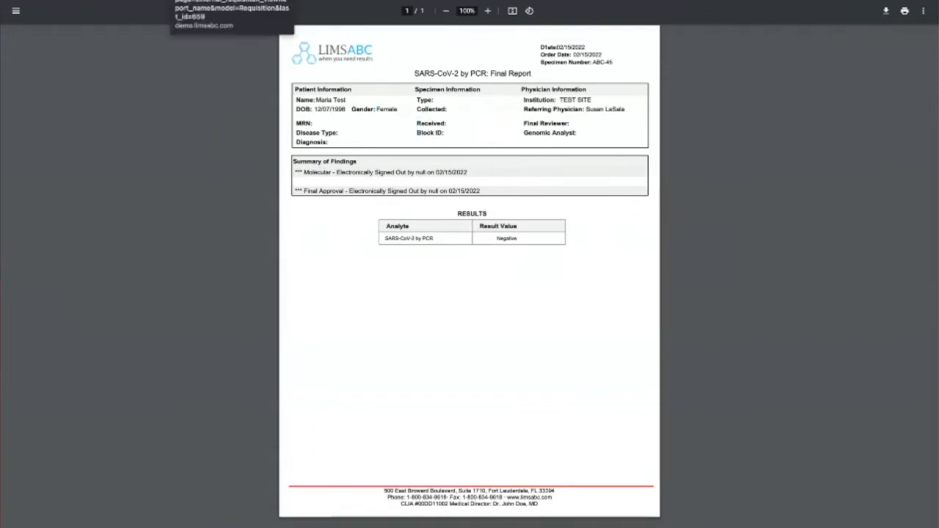
# Return from the PDF report to the requisition list, select all requisitions and clear the selection again
pyautogui.click(283, 2)
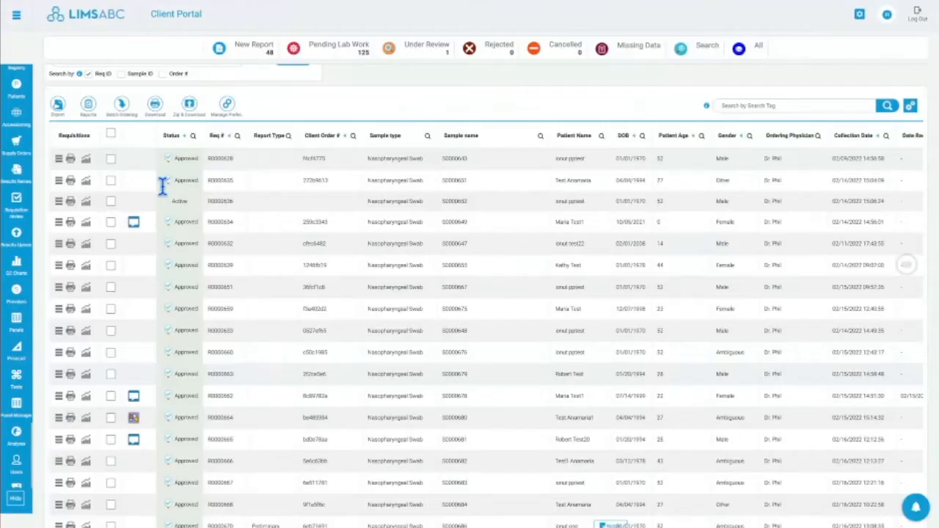
pyautogui.click(111, 134)
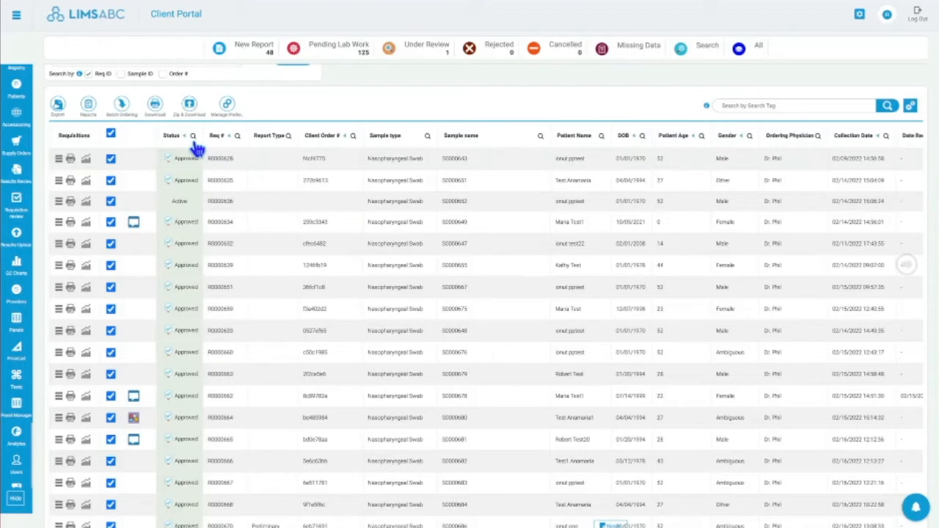
pyautogui.click(112, 134)
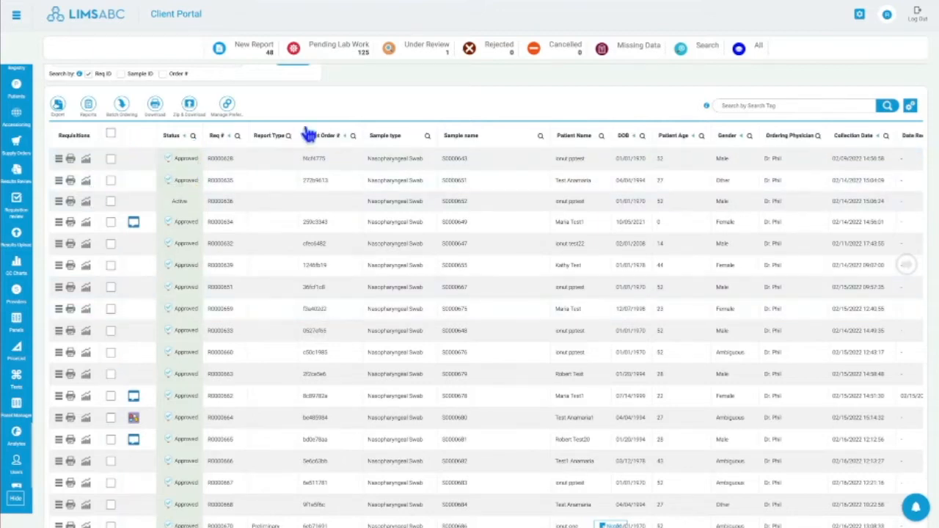
# Show the Pending Lab Work requisitions and compare the Status and Date Received values of Active and New entries
pyautogui.scroll(1, 307, 132)
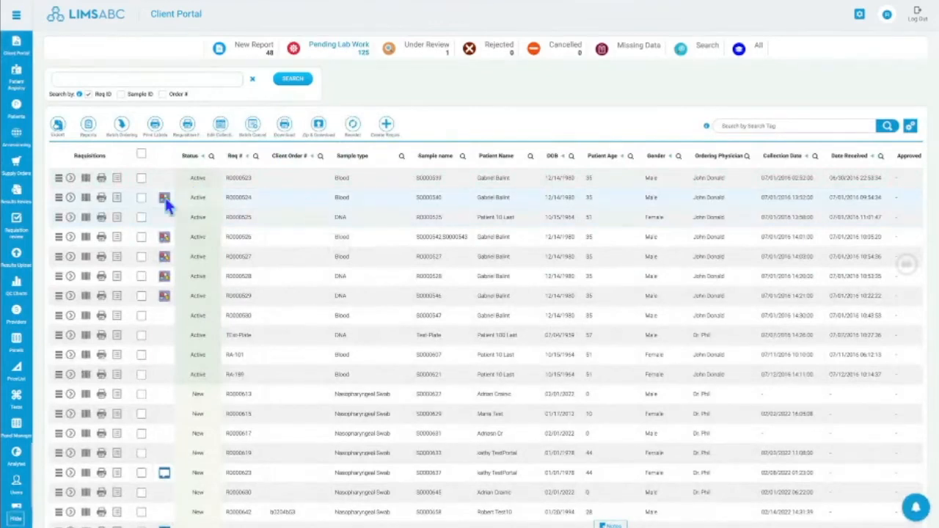
pyautogui.moveTo(188, 179); pyautogui.dragTo(207, 179)
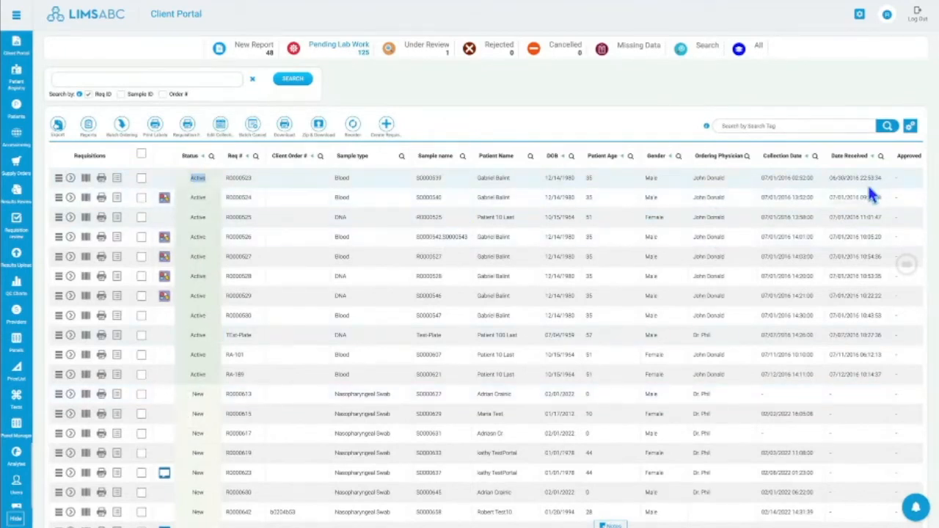
pyautogui.moveTo(829, 178); pyautogui.dragTo(882, 178)
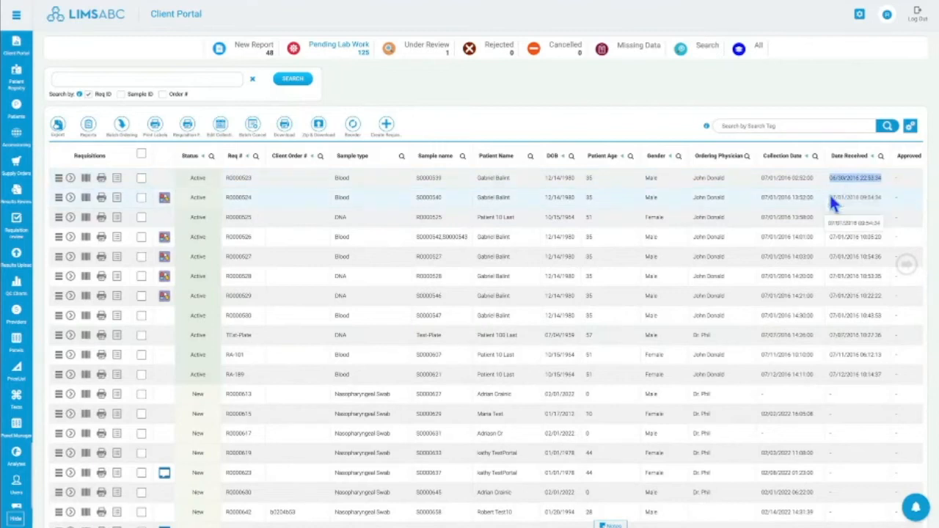
pyautogui.doubleClick(197, 434)
pyautogui.click(828, 436)
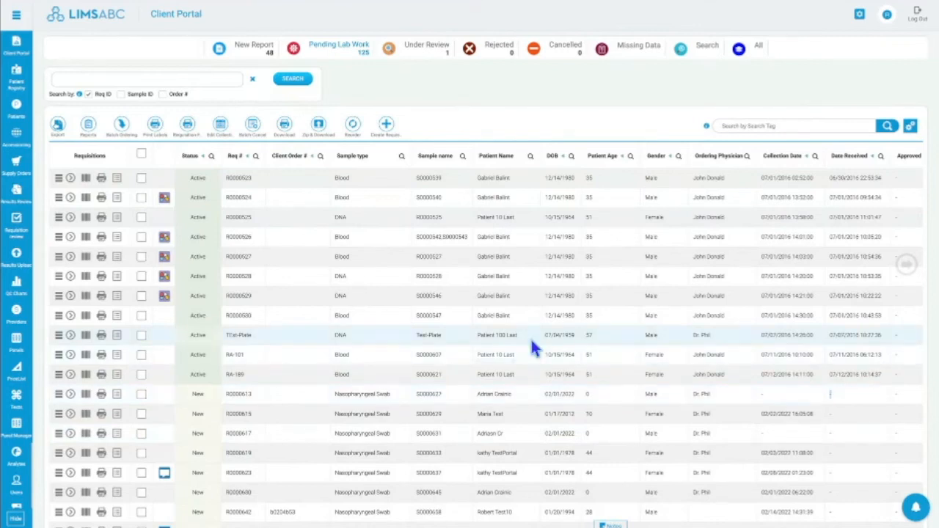
pyautogui.click(744, 126)
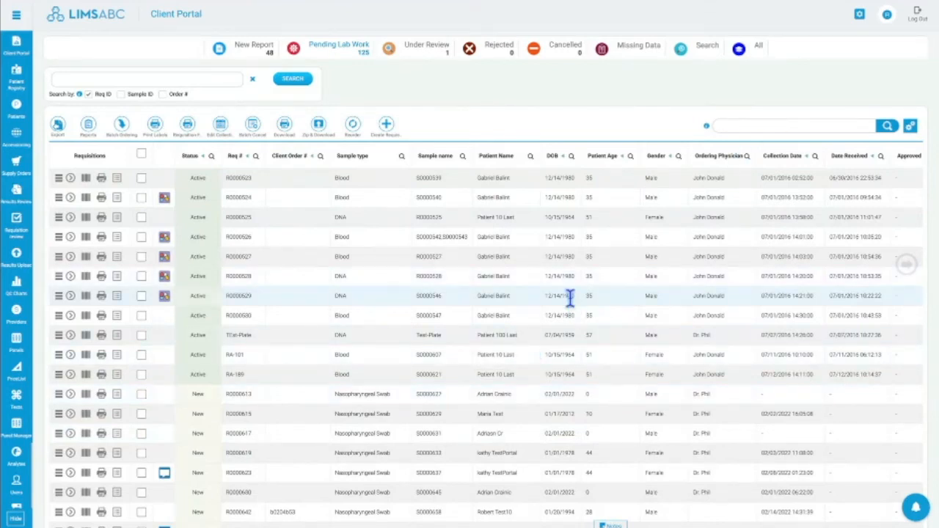
# Page through the Pending Lab Work requisitions up to the 100 - 150 page and examine the listed entries
pyautogui.scroll(-1, 571, 295)
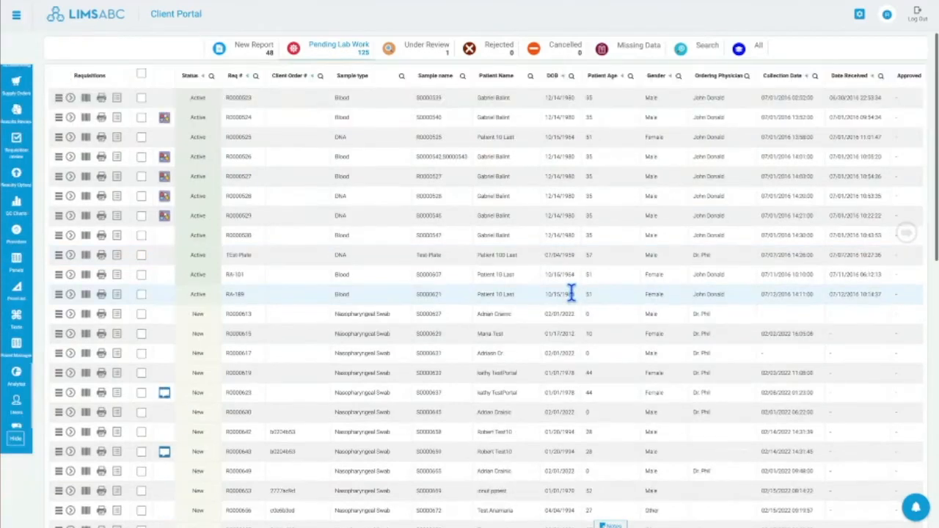
pyautogui.scroll(-7, 571, 293)
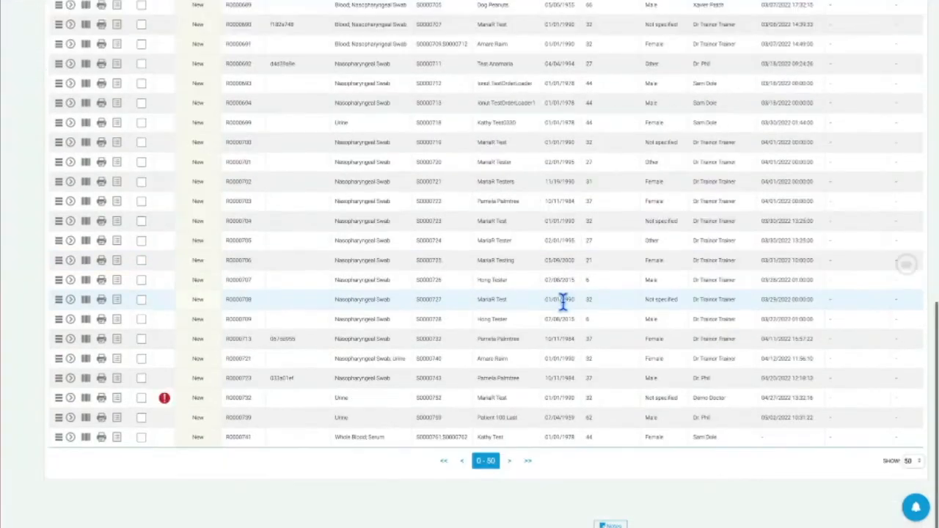
pyautogui.click(509, 461)
pyautogui.scroll(6, 497, 292)
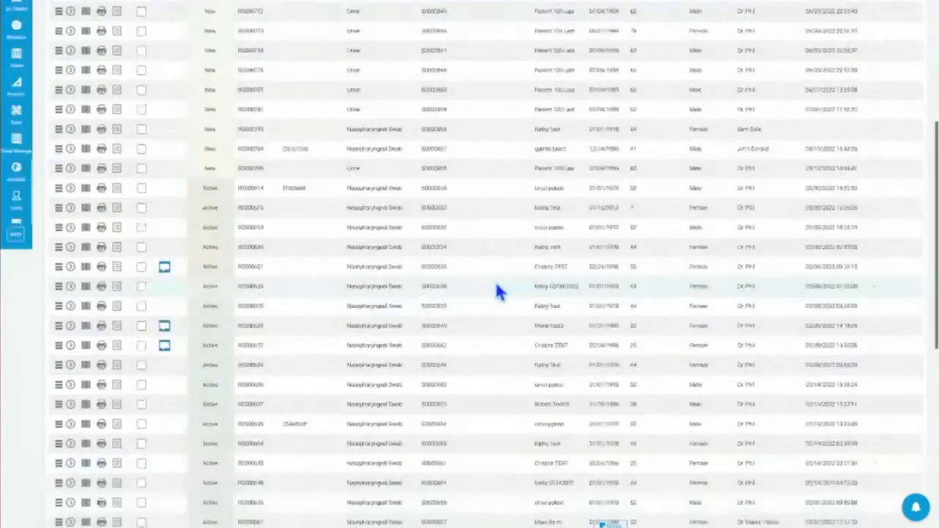
pyautogui.scroll(-5, 498, 286)
pyautogui.scroll(-2, 501, 299)
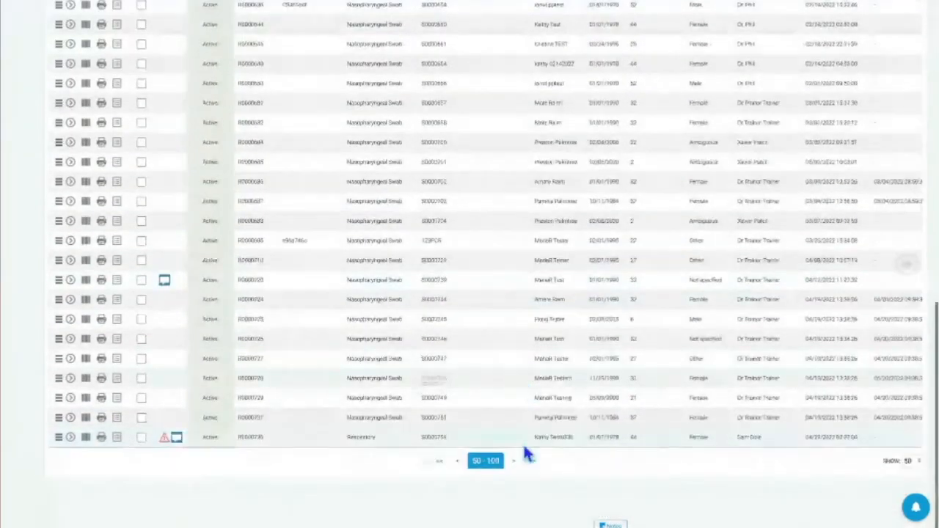
pyautogui.click(513, 461)
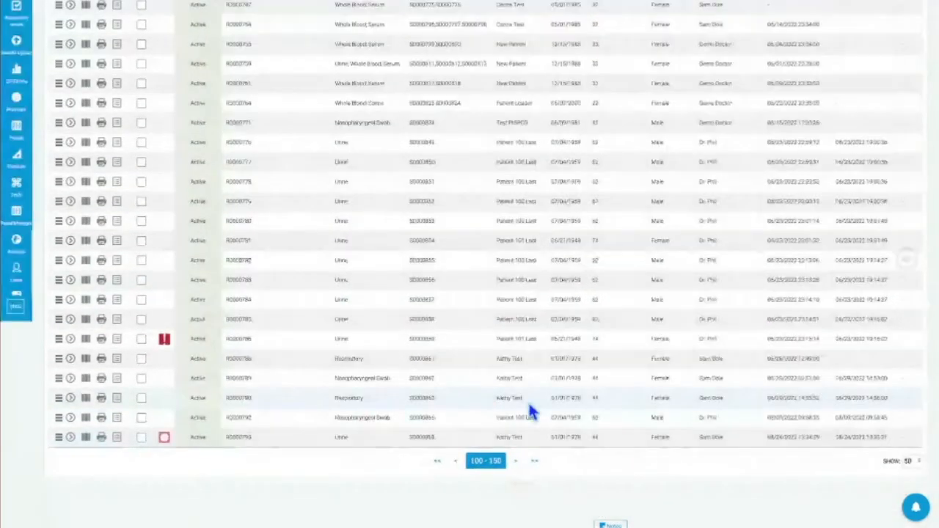
pyautogui.scroll(8, 520, 398)
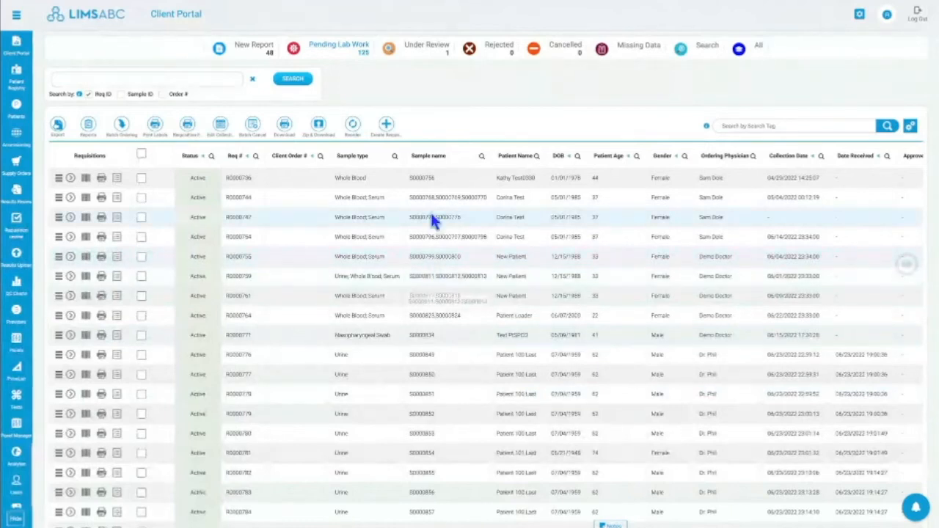
pyautogui.scroll(-5, 349, 367)
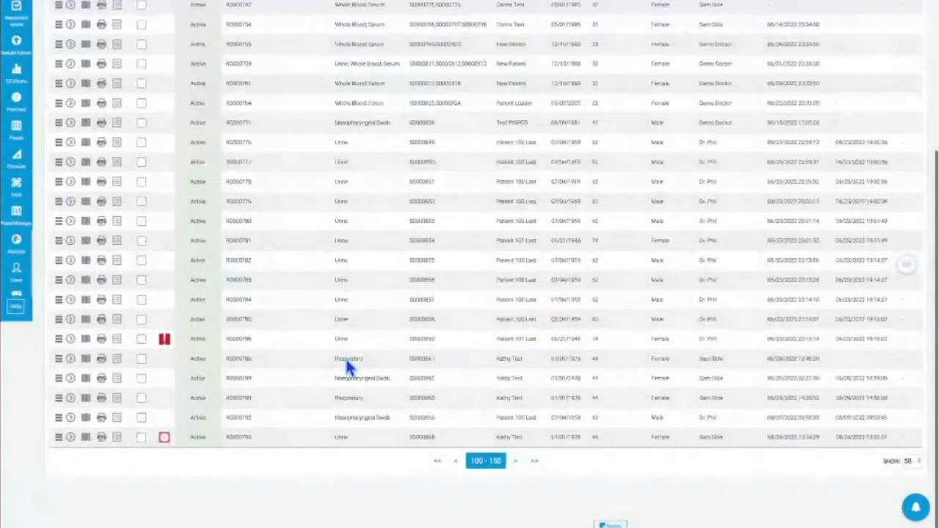
# Return to the first page of pending requisitions and check the further columns through Client Site
pyautogui.click(438, 462)
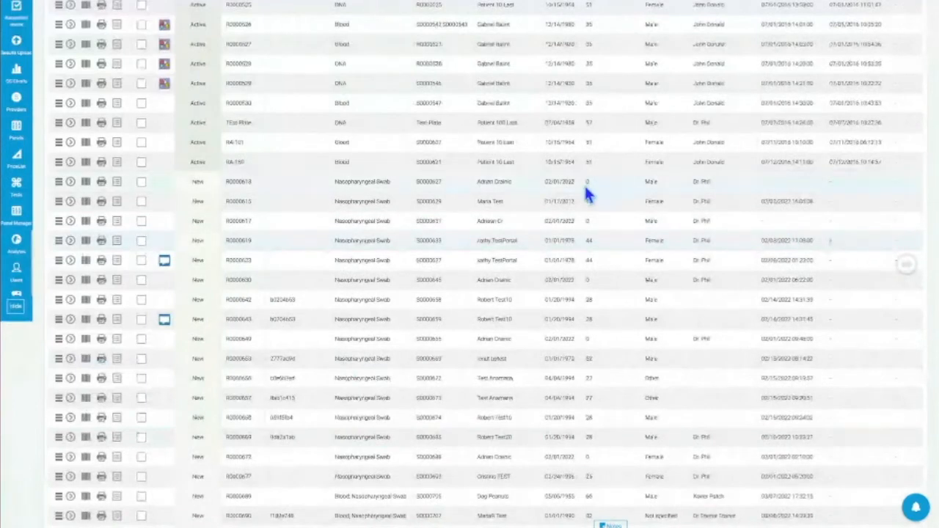
pyautogui.scroll(5, 587, 191)
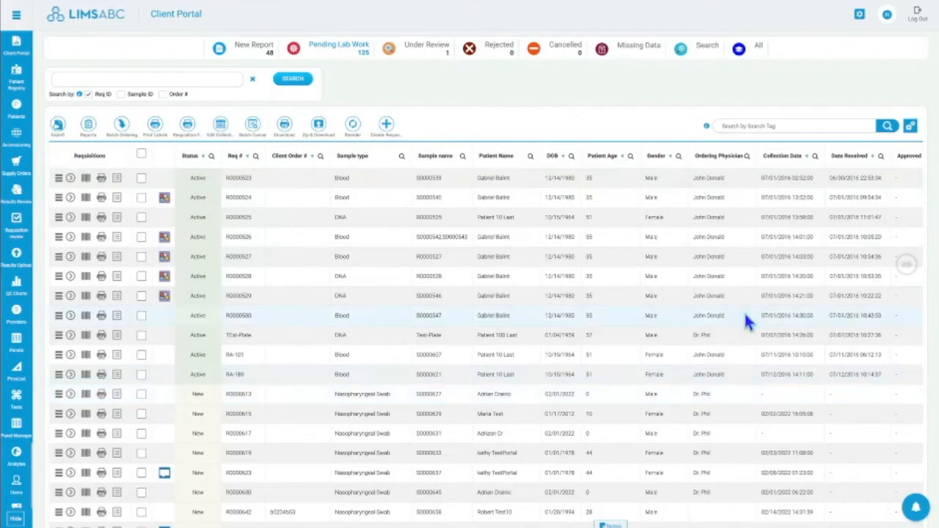
pyautogui.click(907, 266)
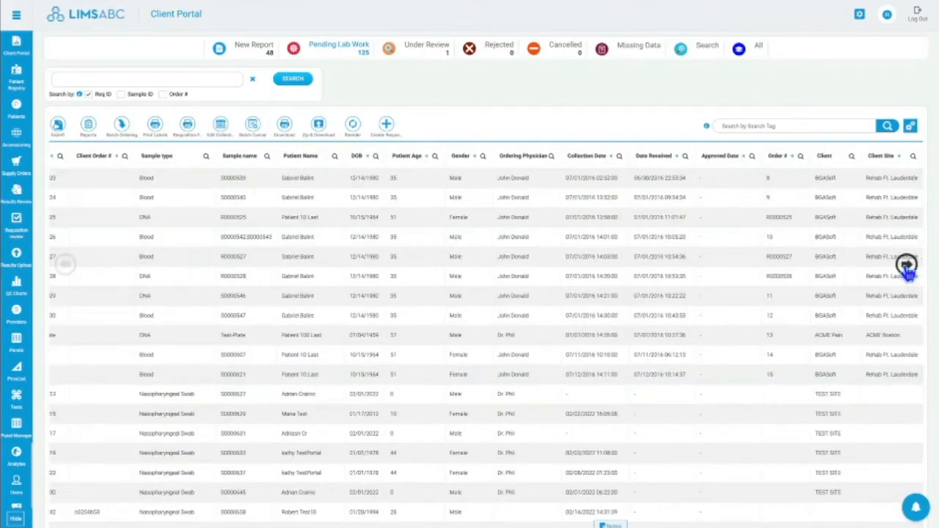
pyautogui.click(64, 263)
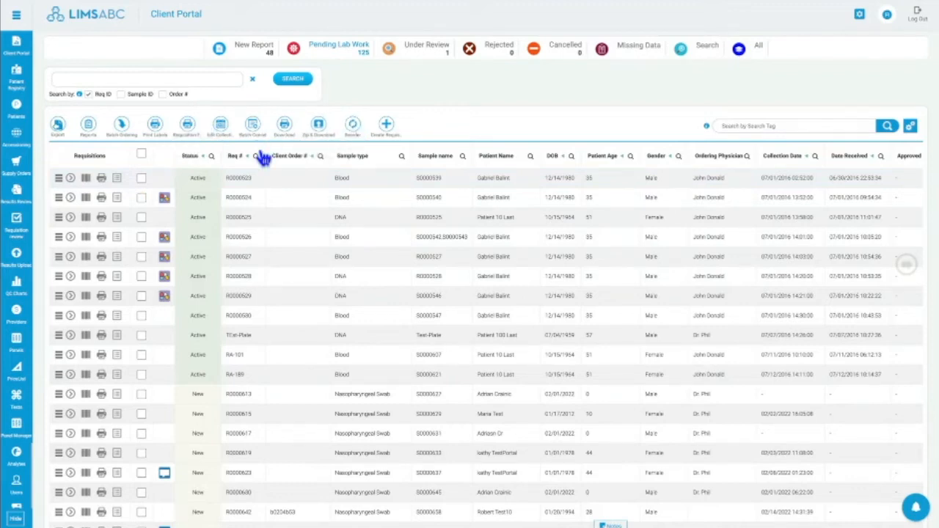
# Select the first four requisitions with New status in the pending list and clear the selection again
pyautogui.moveTo(143, 395); pyautogui.dragTo(145, 455)
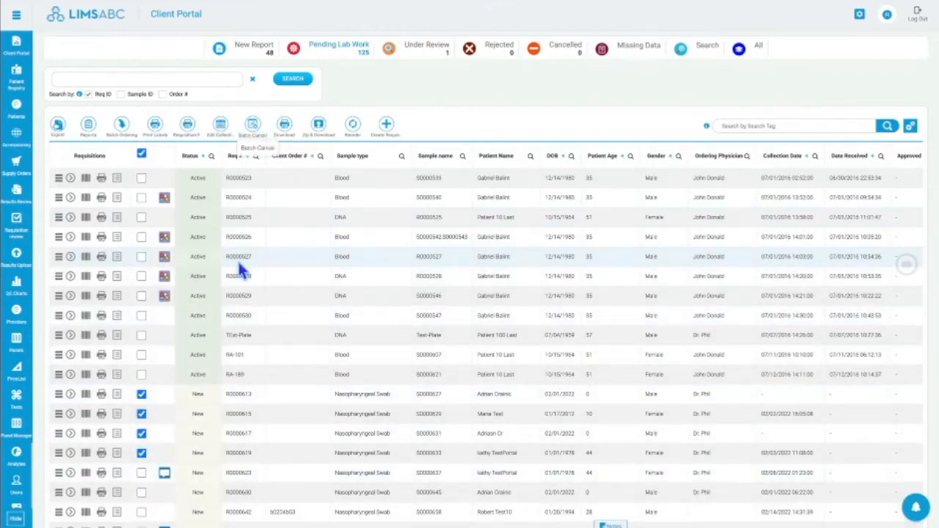
pyautogui.click(142, 155)
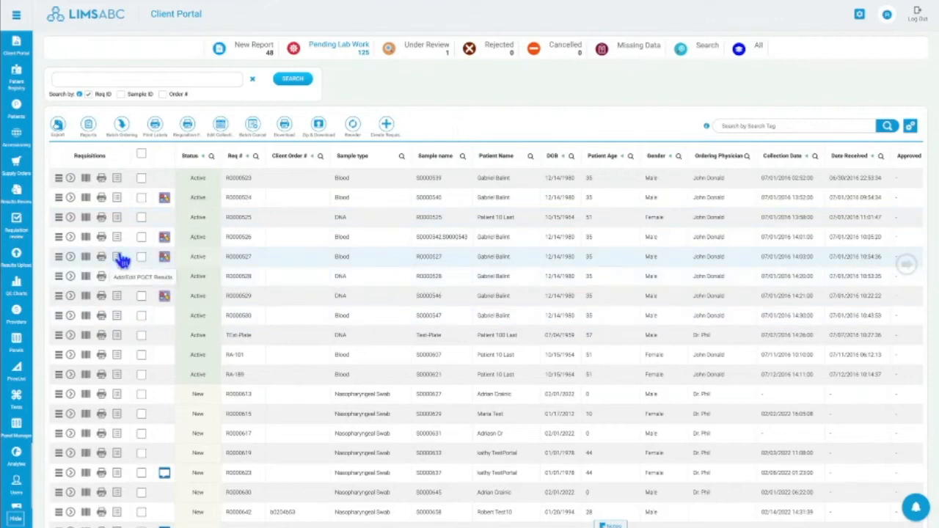
# Start a new requisition with ACME Boston (ACME Pain) as the client site
pyautogui.click(389, 129)
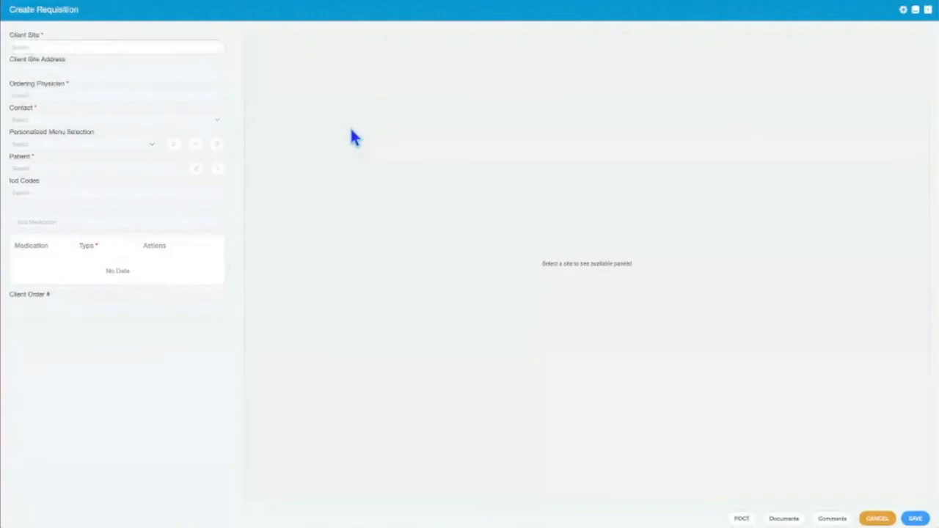
pyautogui.click(184, 52)
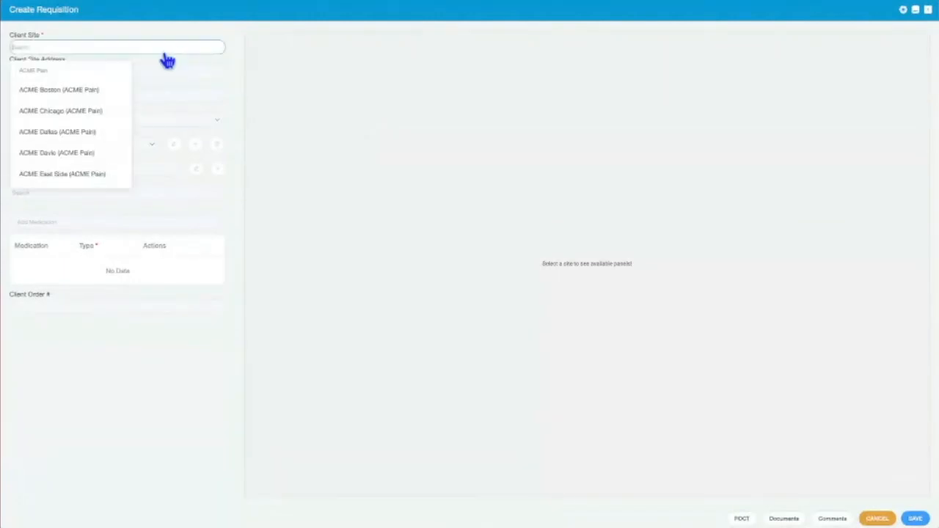
pyautogui.click(95, 91)
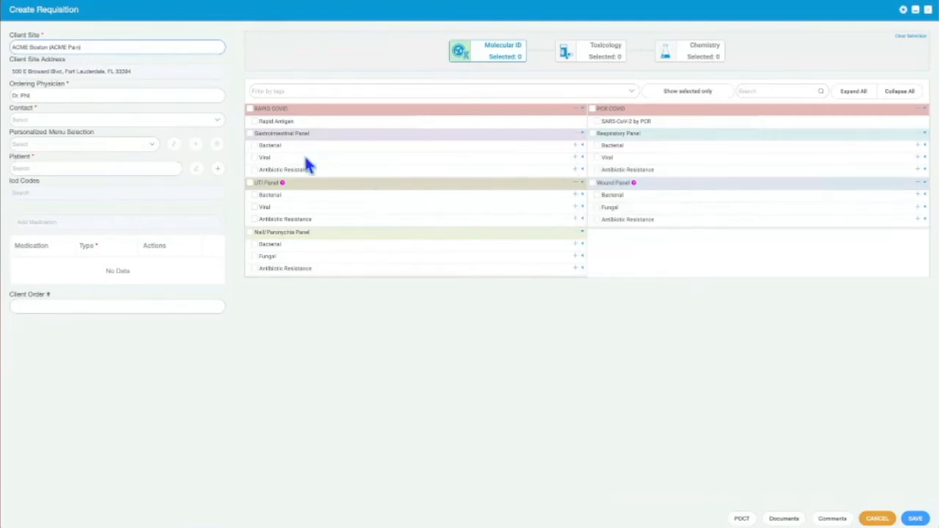
# Review the available Molecular ID, Toxicology and Chemistry panels, expanding the Bacterial group of the Gastrointestinal Panel
pyautogui.click(581, 146)
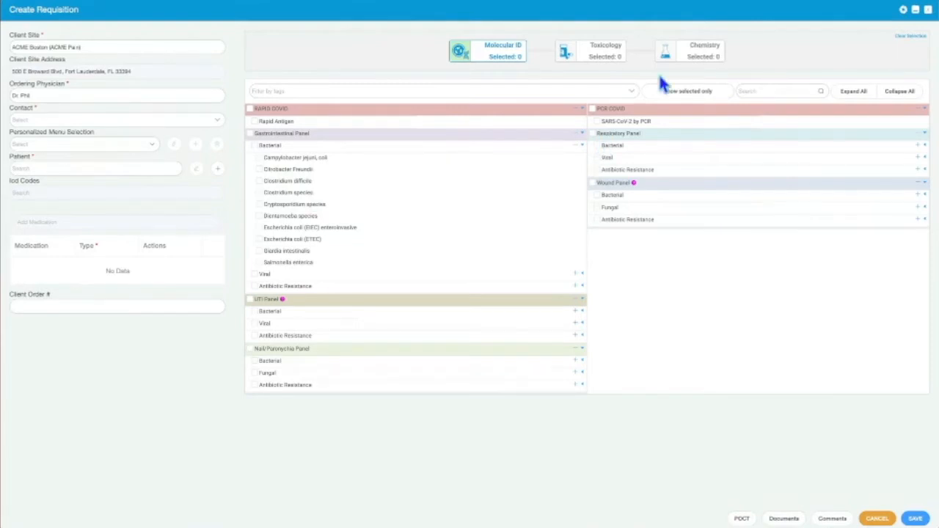
pyautogui.click(693, 53)
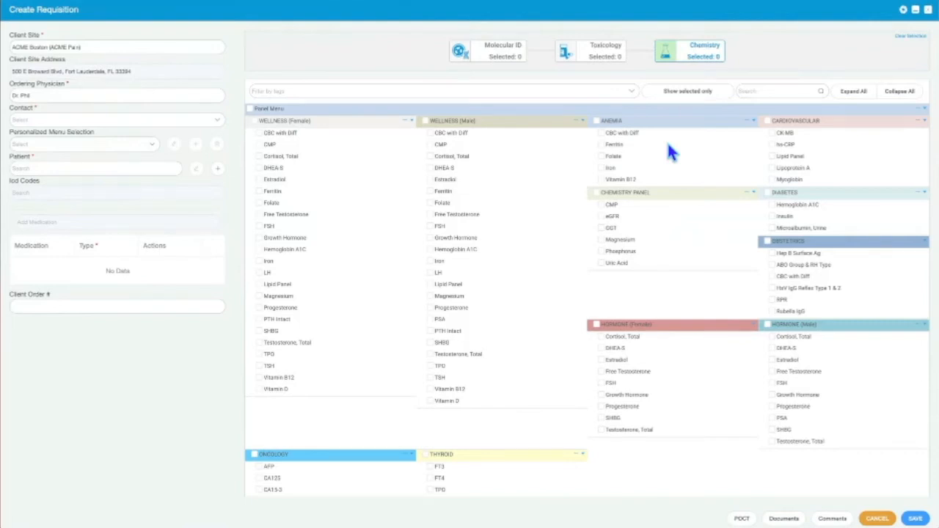
pyautogui.click(605, 62)
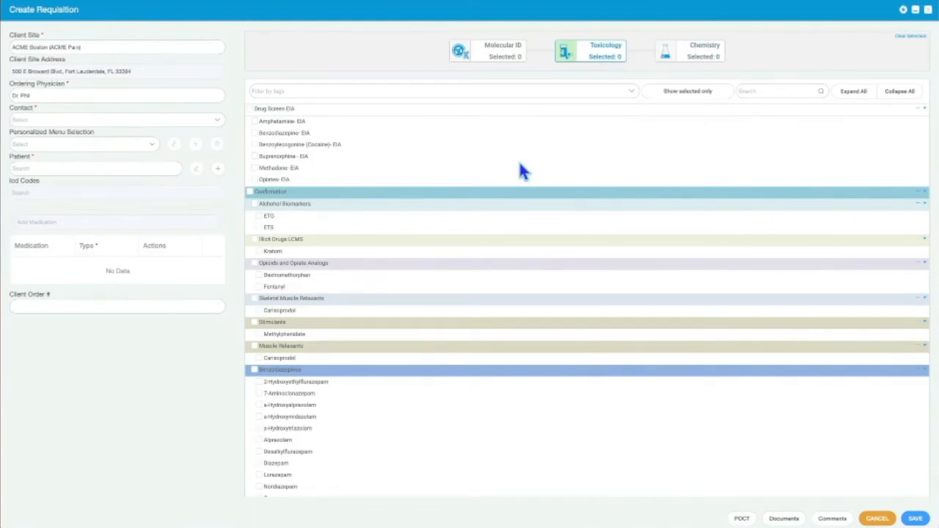
pyautogui.click(499, 63)
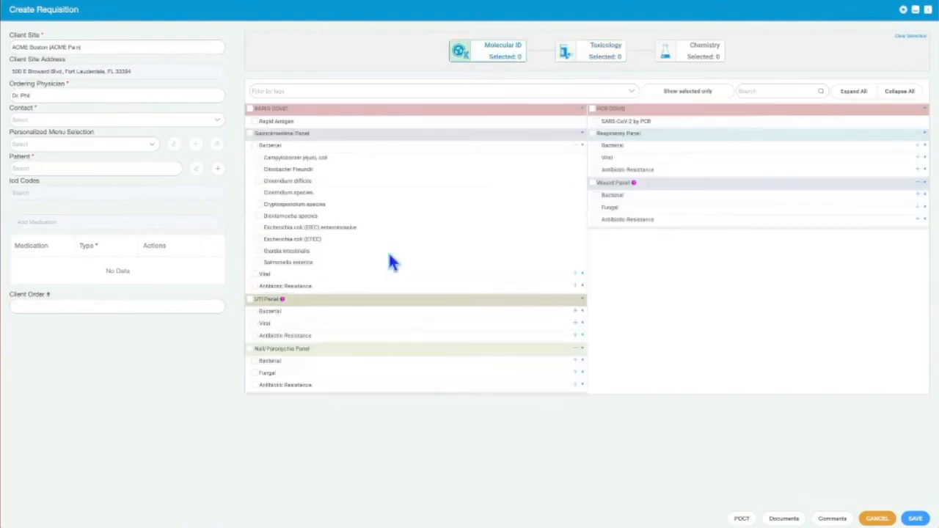
pyautogui.moveTo(635, 185)
pyautogui.moveTo(284, 302)
pyautogui.click(703, 65)
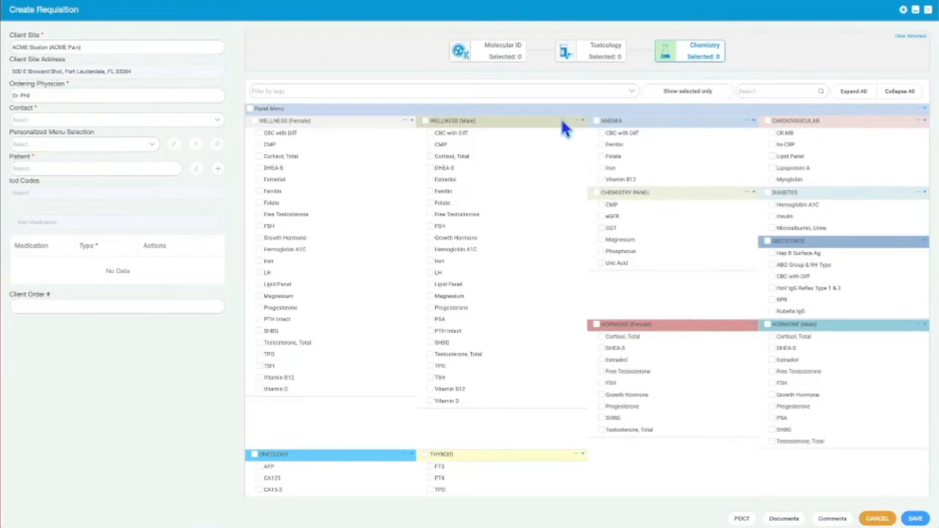
# Try selecting the Wellness (Female), Hormone (Female) and Cardiovascular panels and the whole Chemistry Panel Menu, and clear the selection again
pyautogui.click(255, 121)
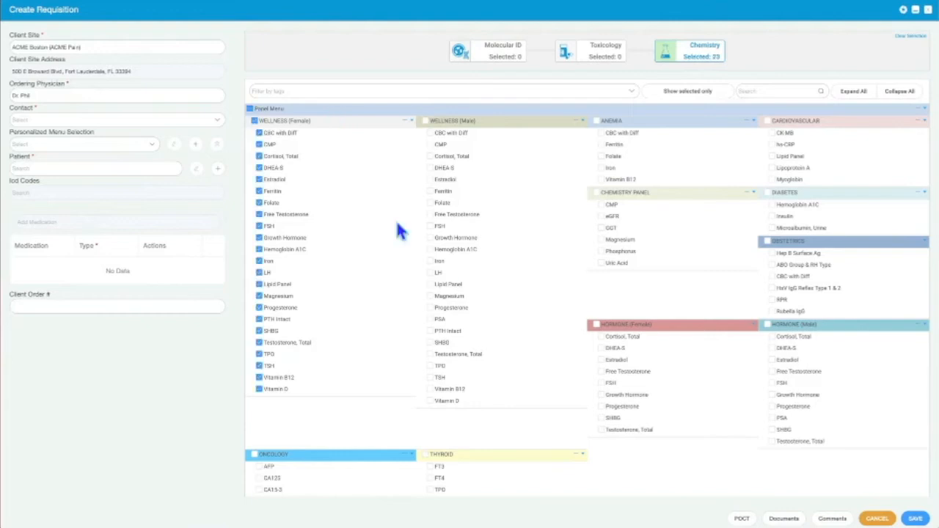
pyautogui.click(597, 325)
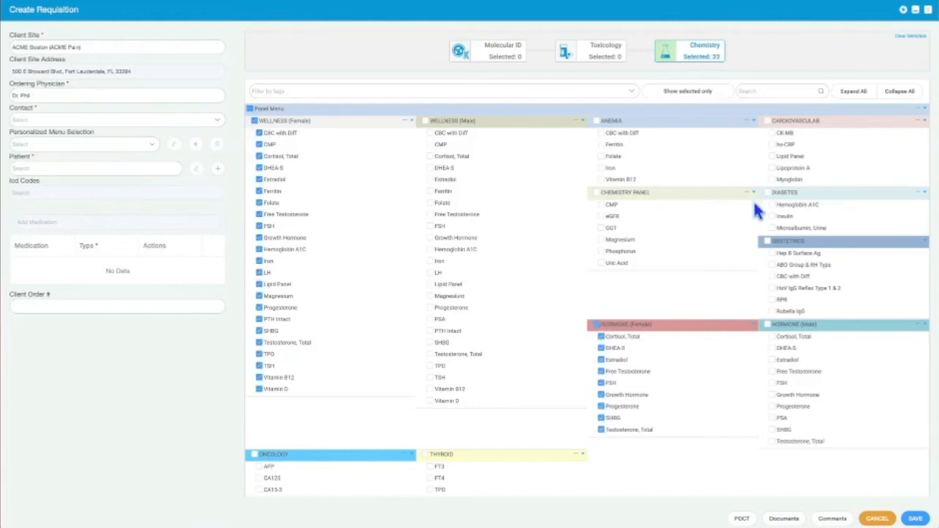
pyautogui.click(767, 120)
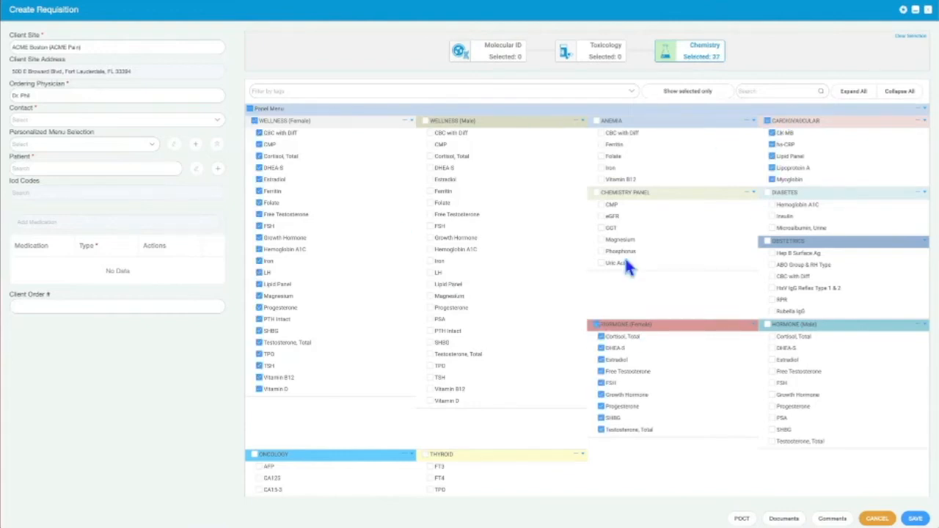
pyautogui.click(596, 325)
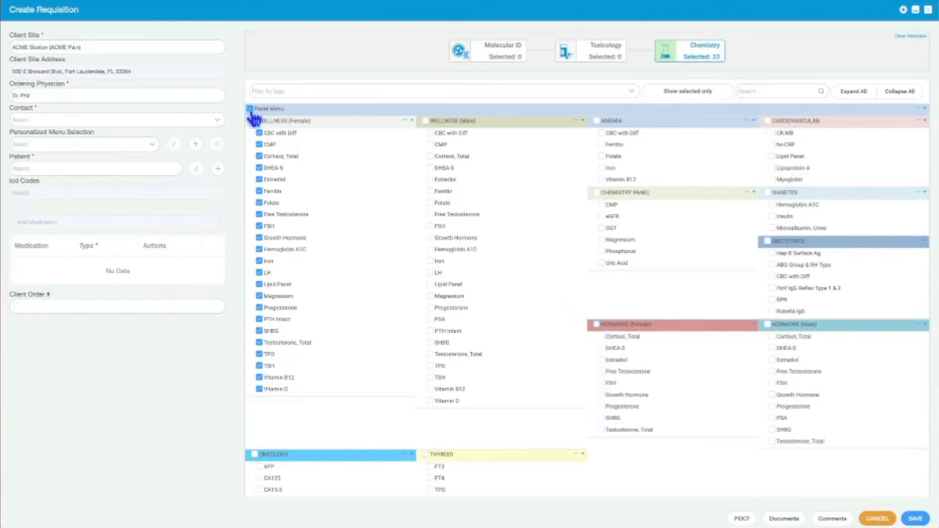
pyautogui.click(249, 109)
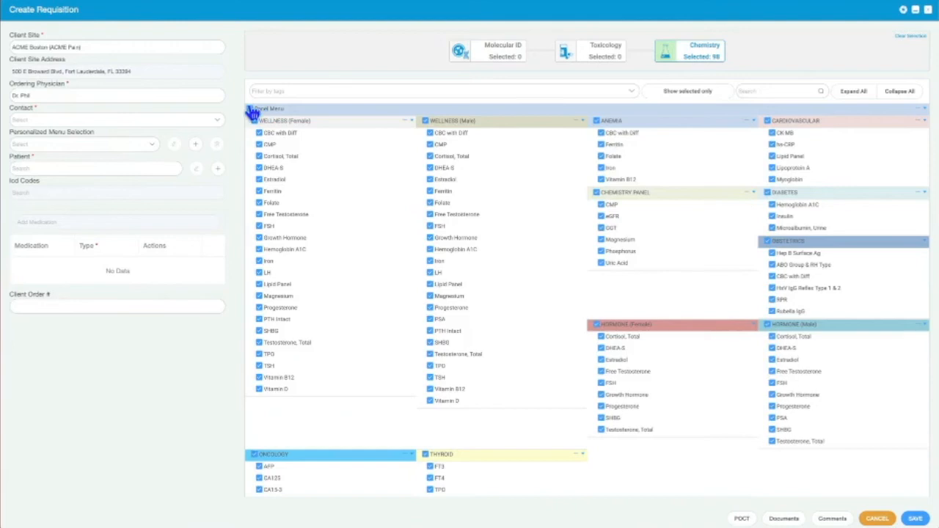
pyautogui.click(250, 109)
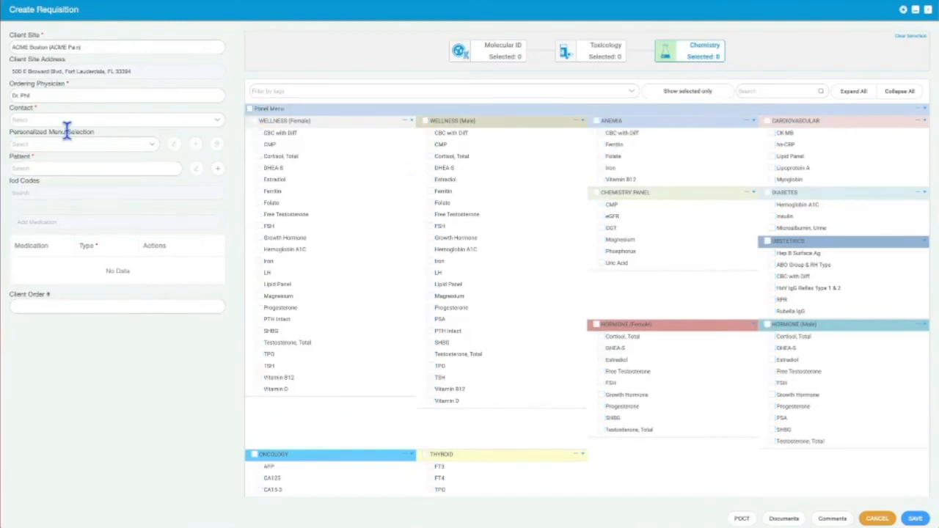
# Apply the personalized menu F Standard to the requisition's test selection
pyautogui.moveTo(94, 132); pyautogui.dragTo(42, 132)
pyautogui.click(42, 132)
pyautogui.click(109, 147)
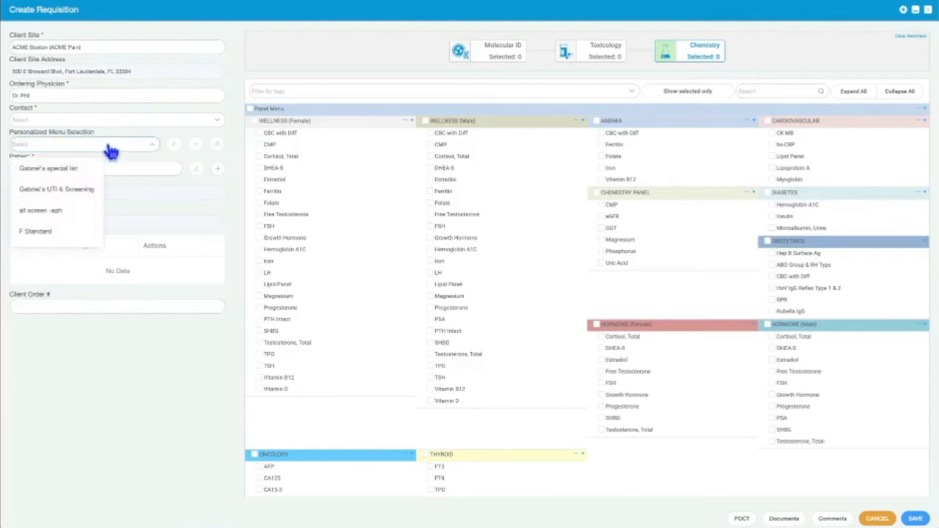
pyautogui.click(38, 232)
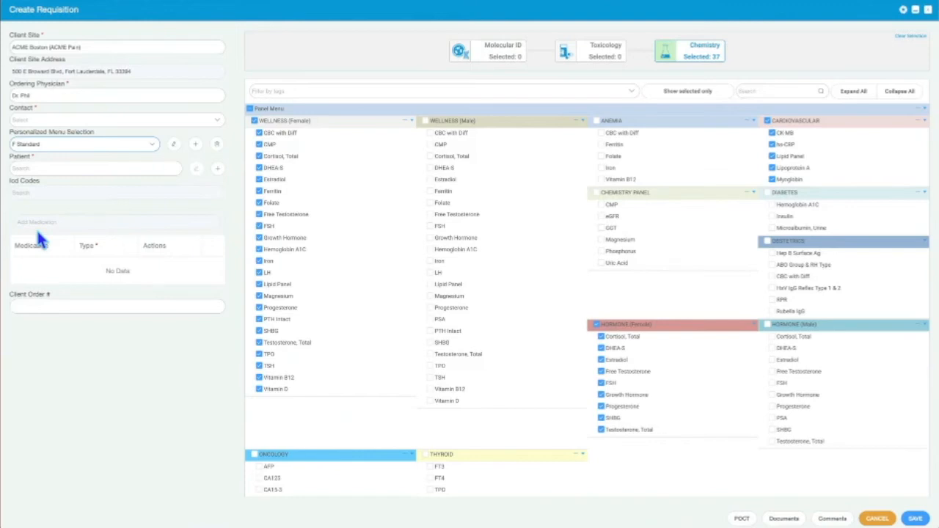
# Assign a contact and the first listed patient to the requisition, and add the patient's known ICD code 784.0
pyautogui.click(59, 119)
pyautogui.click(32, 150)
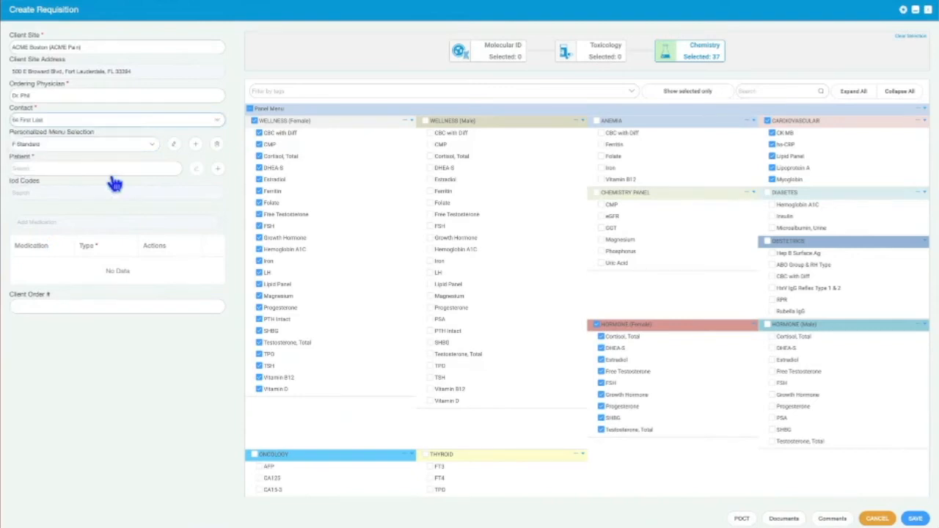
pyautogui.click(114, 170)
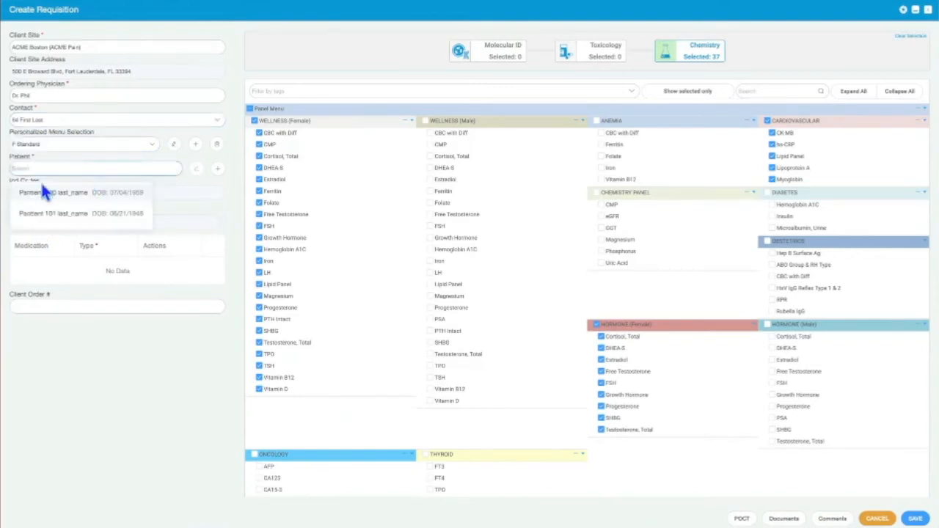
pyautogui.click(87, 194)
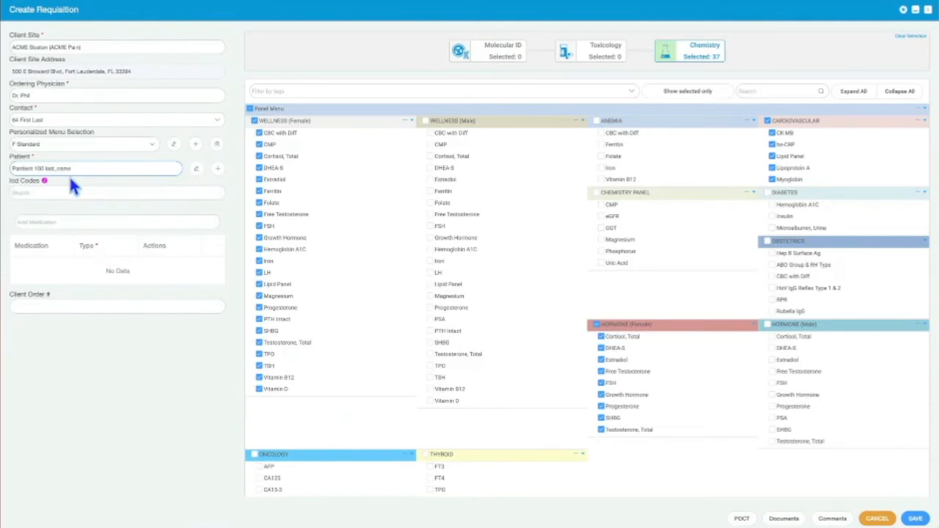
pyautogui.moveTo(51, 179)
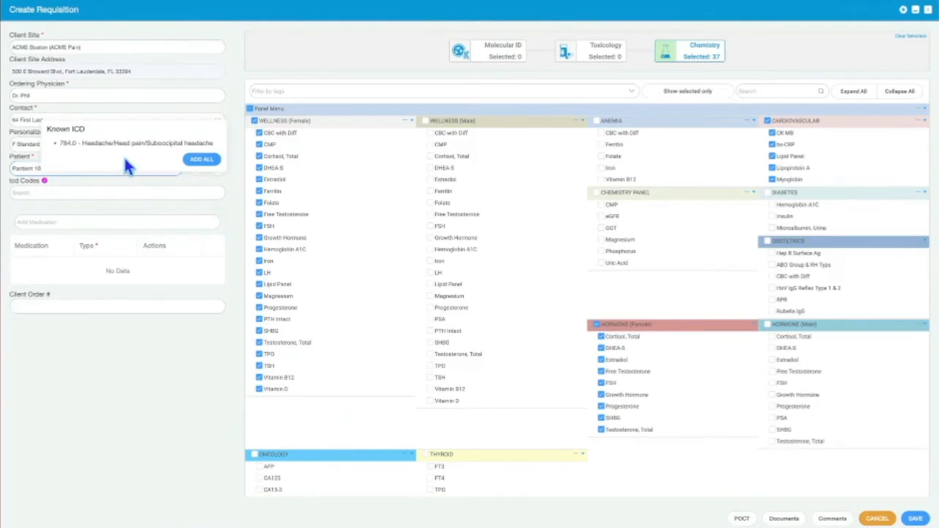
pyautogui.click(198, 161)
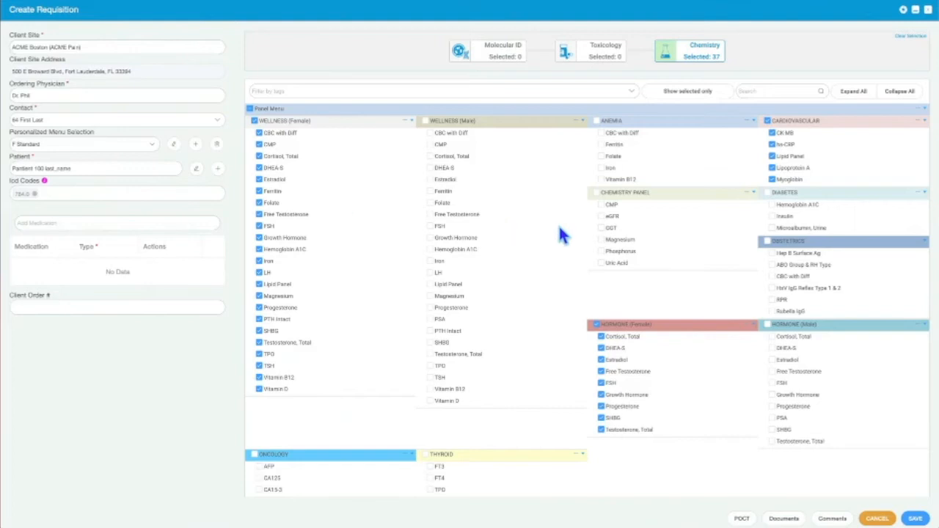
# Mark all three required samples (two Whole Blood Blue Tubes and the Serum SST) as collected now
pyautogui.scroll(-2, 396, 332)
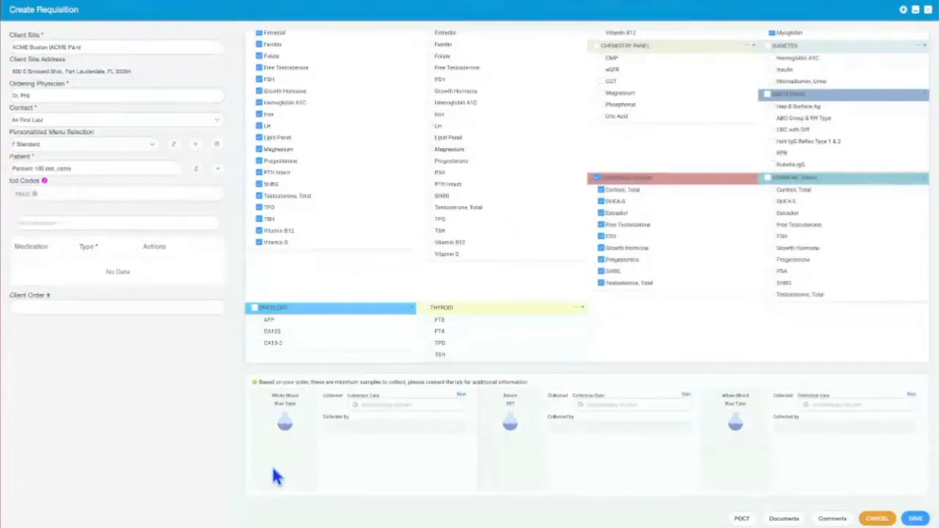
pyautogui.click(460, 395)
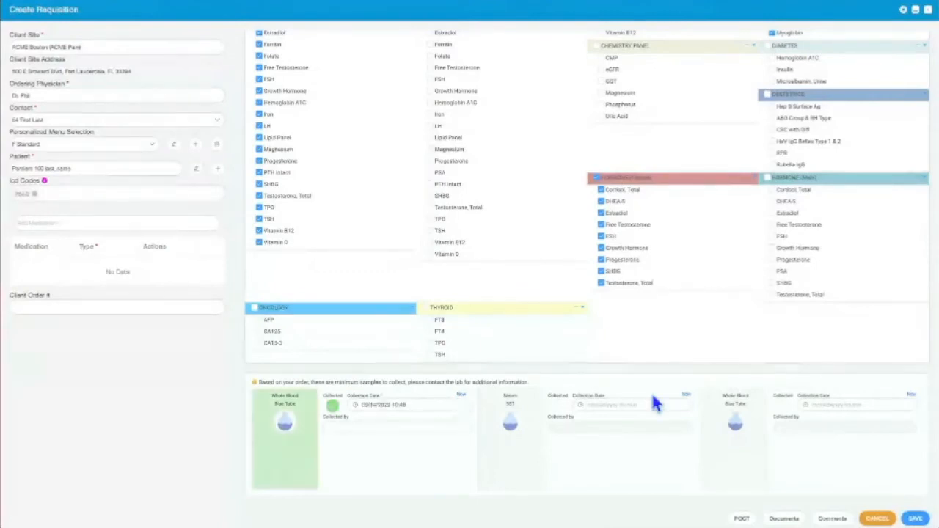
pyautogui.click(687, 395)
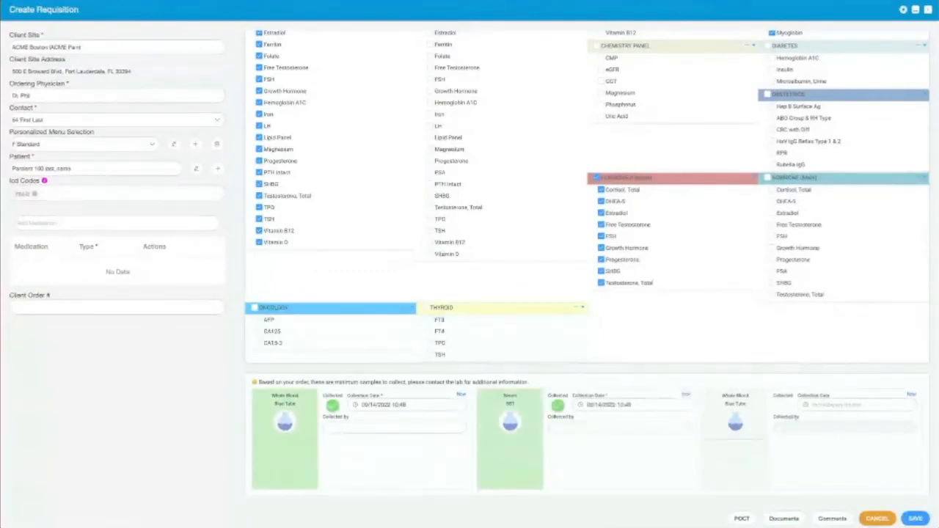
pyautogui.click(910, 395)
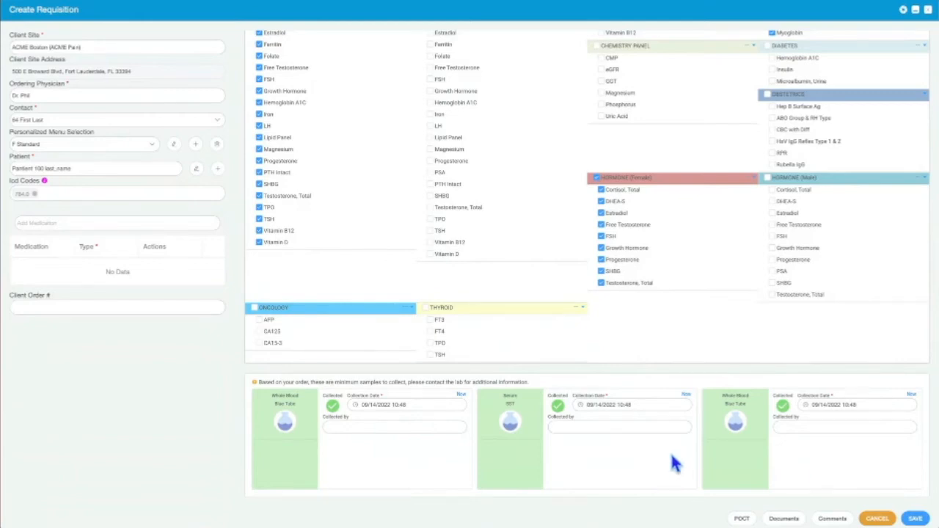
# Review the requisition's confirmation summary, and close both it and the requisition form without confirming
pyautogui.click(915, 519)
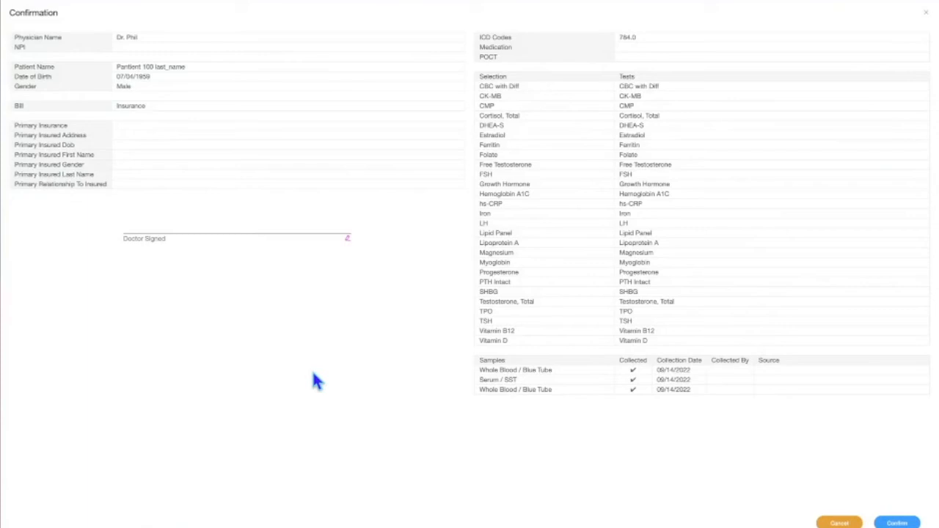
pyautogui.click(925, 13)
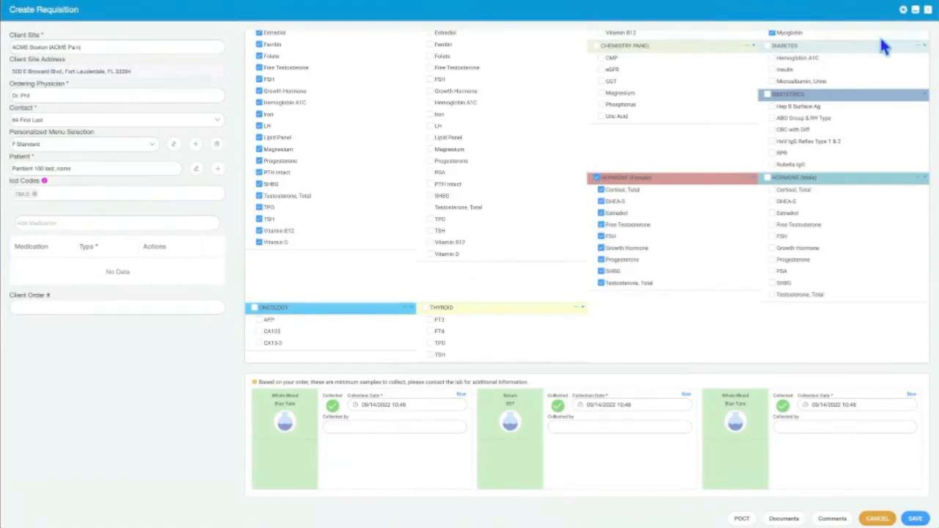
pyautogui.click(928, 9)
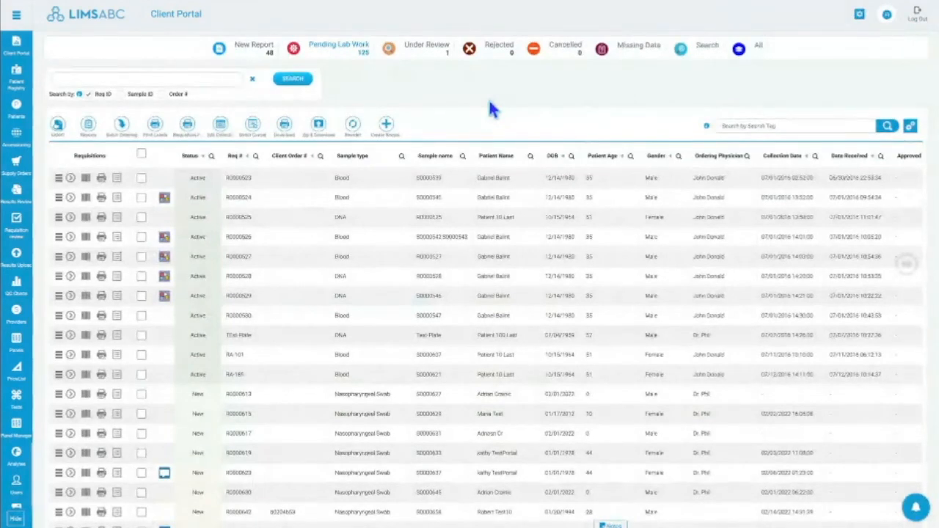
# View the Accessioning and Patient Manager pages, try the navigation menu's search for orders, and return to Accessioning
pyautogui.click(16, 136)
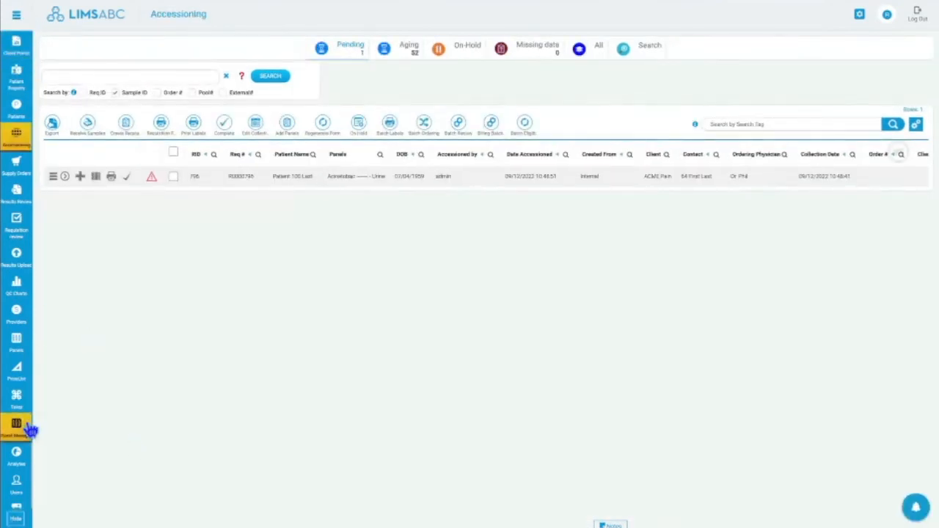
pyautogui.click(16, 111)
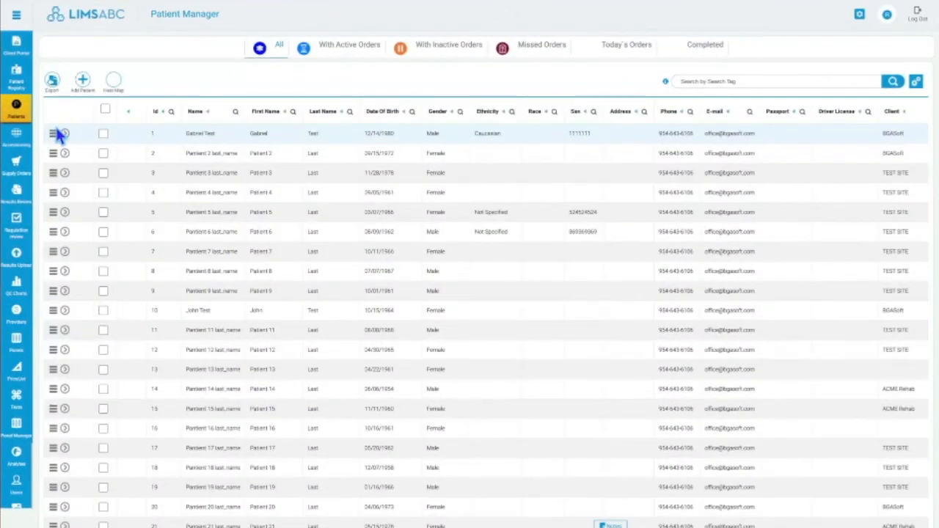
pyautogui.click(65, 172)
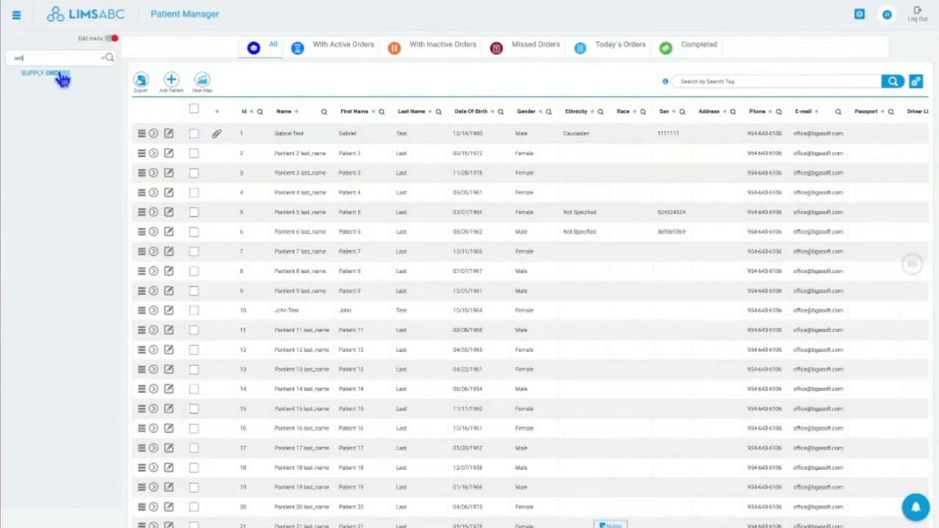
pyautogui.click(16, 18)
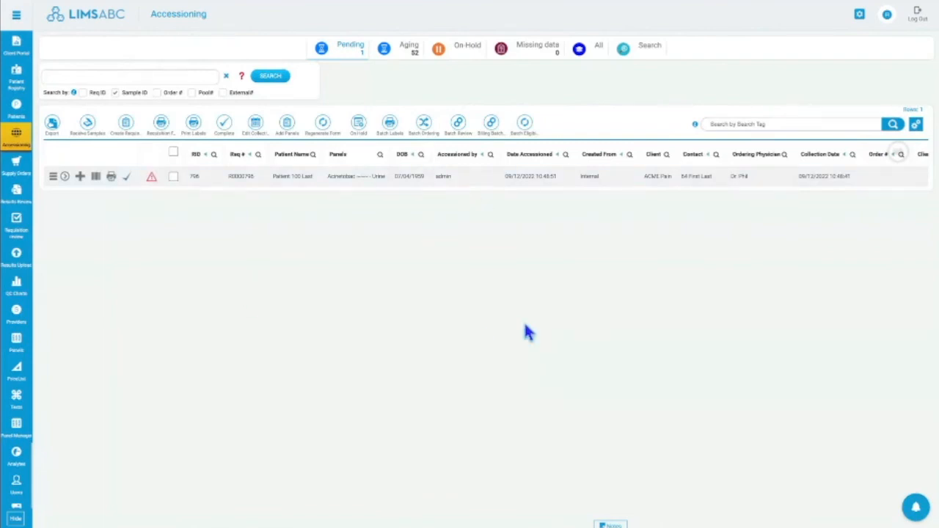
pyautogui.moveTo(207, 14); pyautogui.dragTo(158, 14)
pyautogui.click(178, 16)
pyautogui.moveTo(214, 195); pyautogui.dragTo(319, 193)
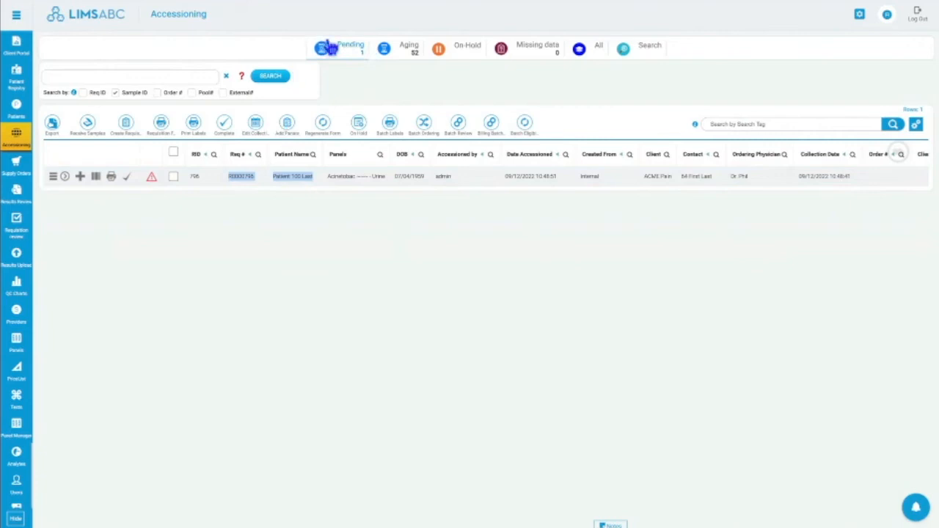
pyautogui.click(349, 13)
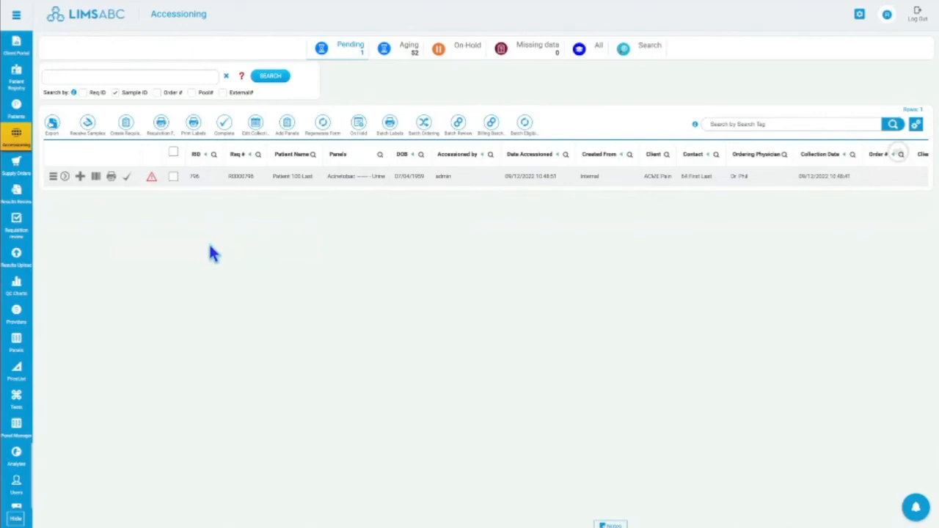
# Look at the Receive Samples window, close it, and check the warning on the pending requisition
pyautogui.click(88, 123)
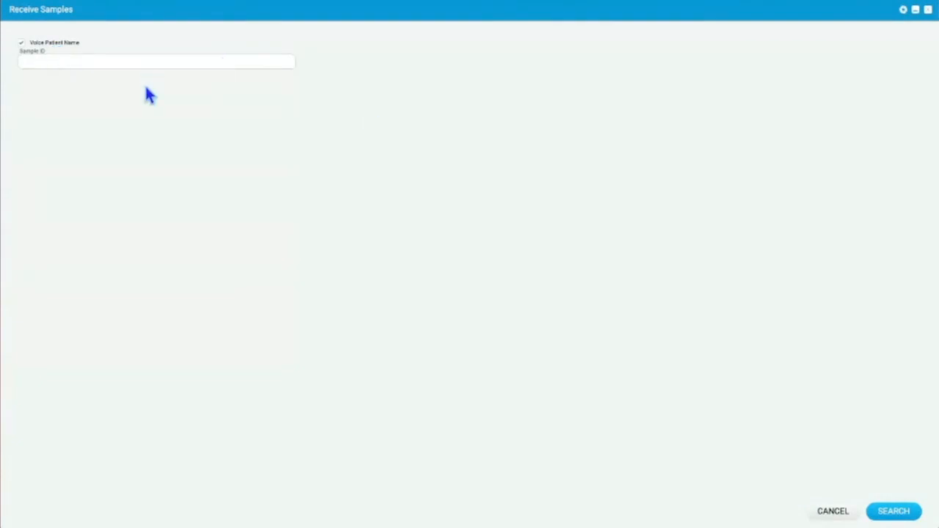
pyautogui.press('Escape')
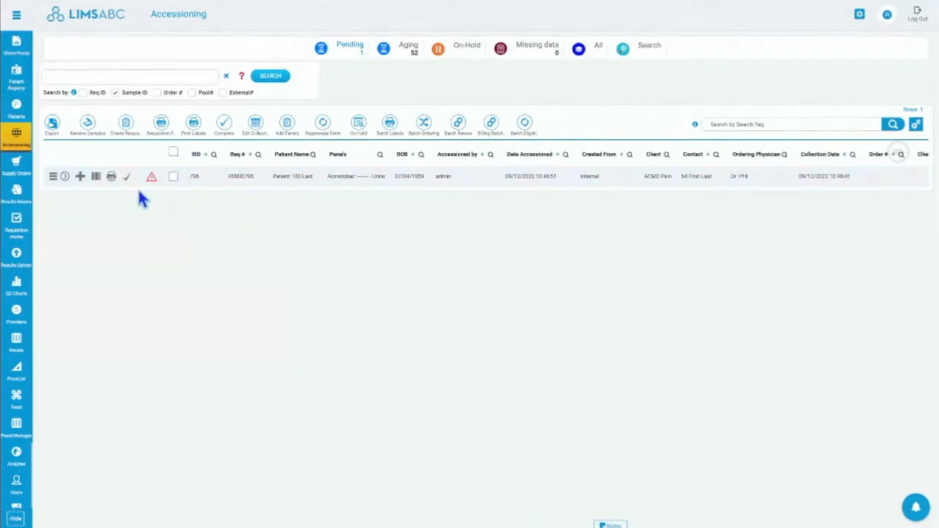
pyautogui.moveTo(149, 181)
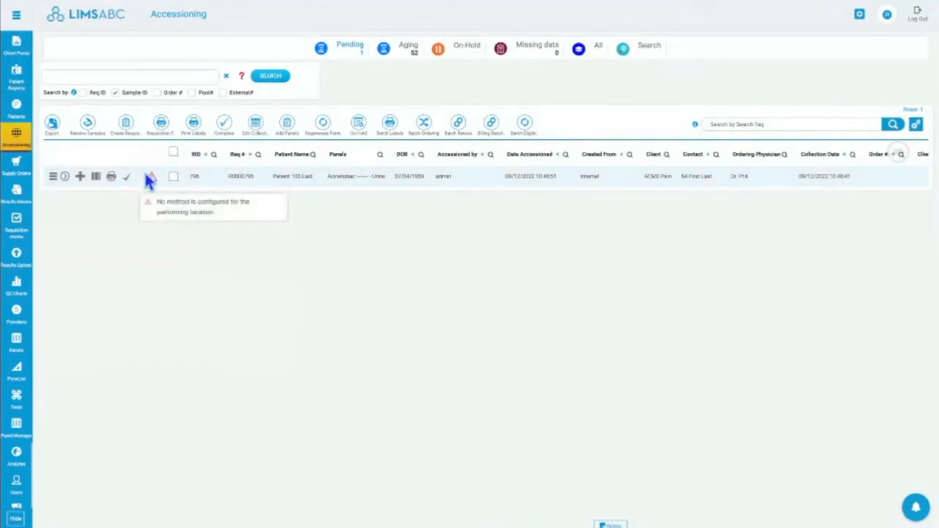
# Examine the General, Panels and Samples details of the pending requisition in Accessioning, and collapse them again
pyautogui.click(65, 179)
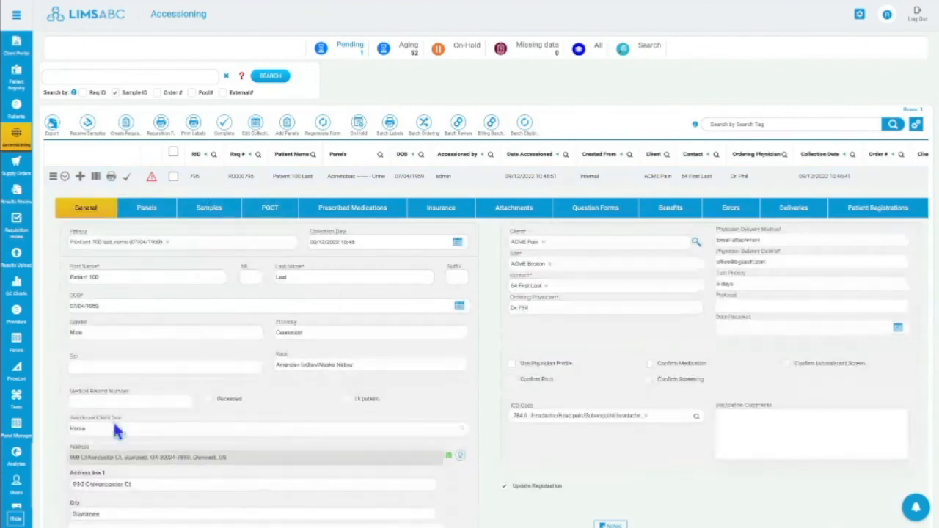
pyautogui.click(145, 212)
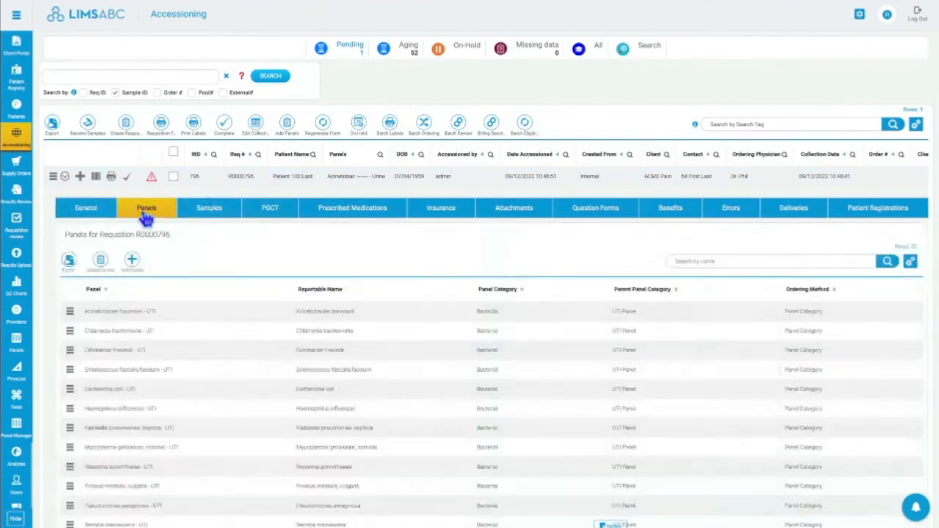
pyautogui.click(203, 214)
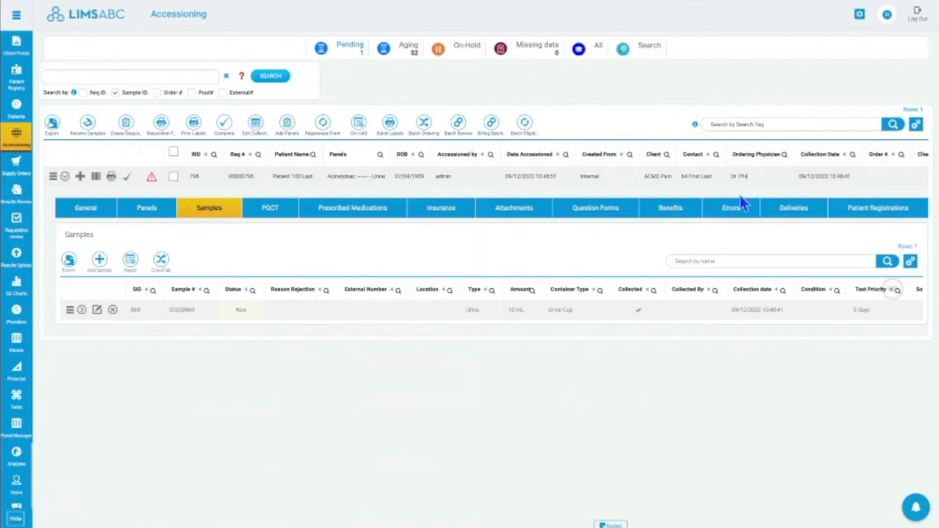
pyautogui.click(97, 213)
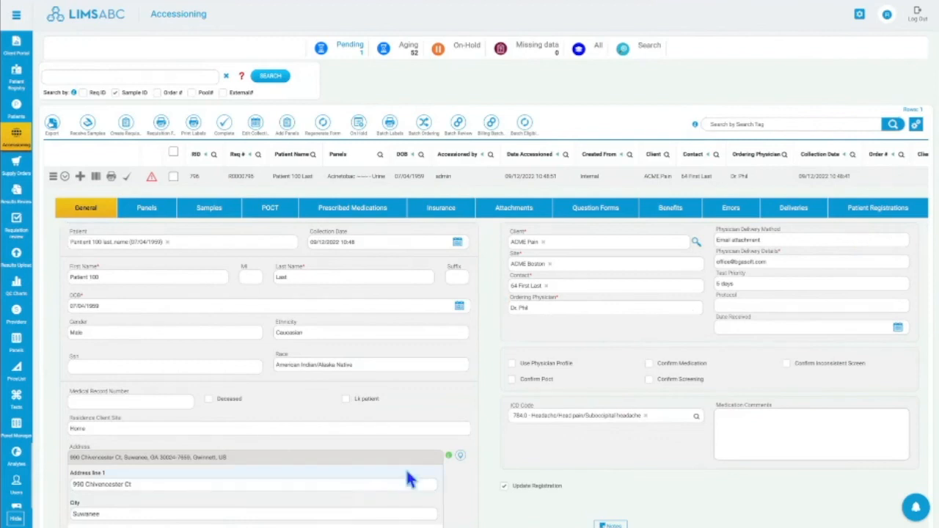
pyautogui.click(68, 182)
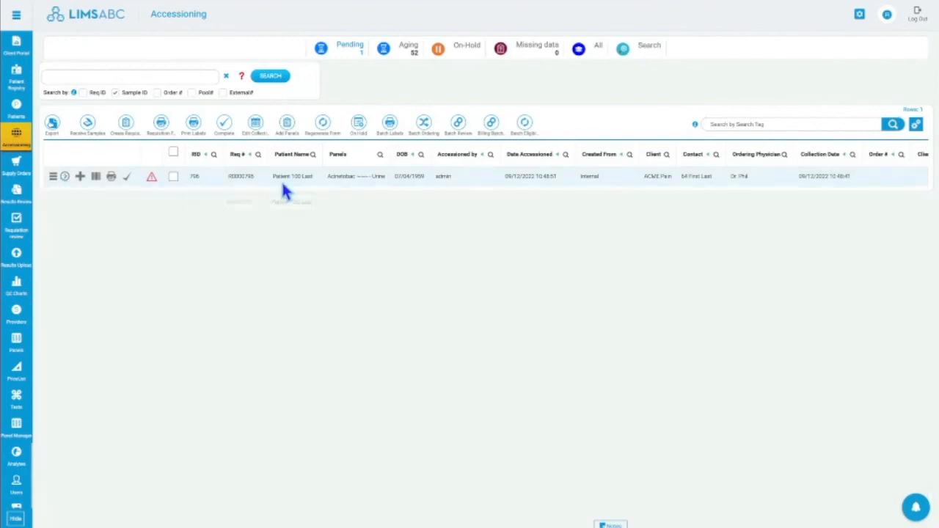
pyautogui.moveTo(408, 190); pyautogui.dragTo(568, 201)
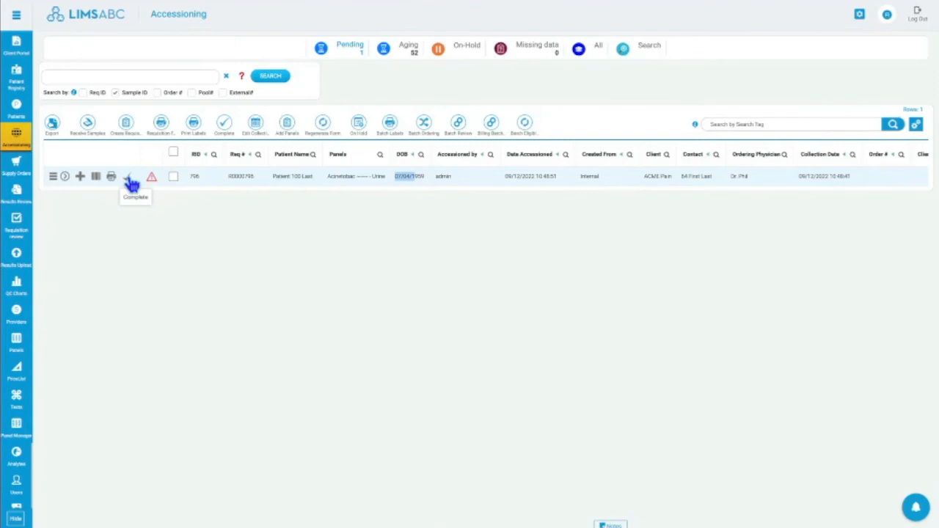
# Look at the batch and row actions available for the pending requisition, selecting and deselecting it along the way
pyautogui.click(173, 152)
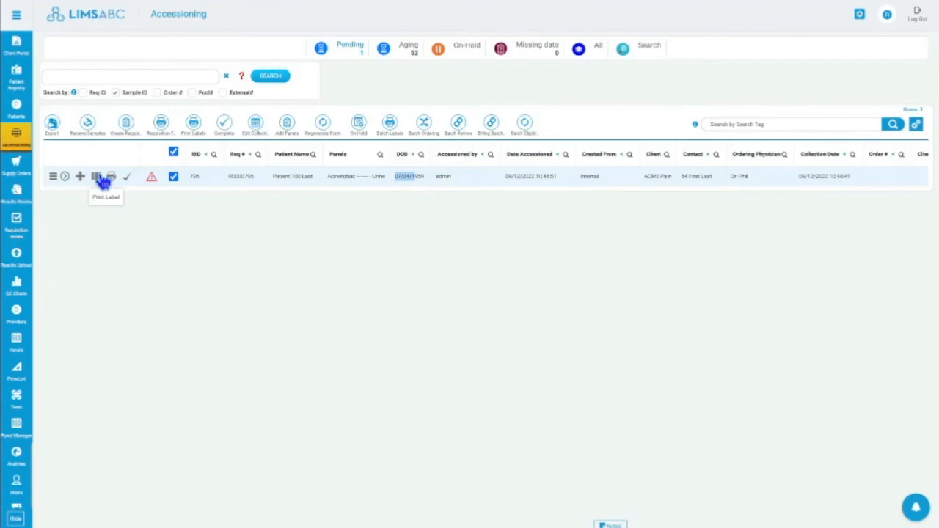
pyautogui.click(382, 297)
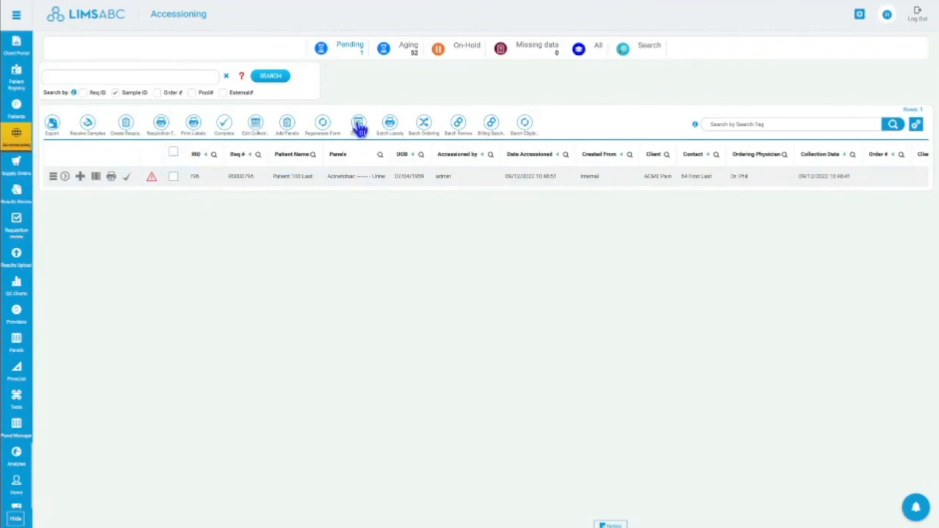
pyautogui.click(174, 154)
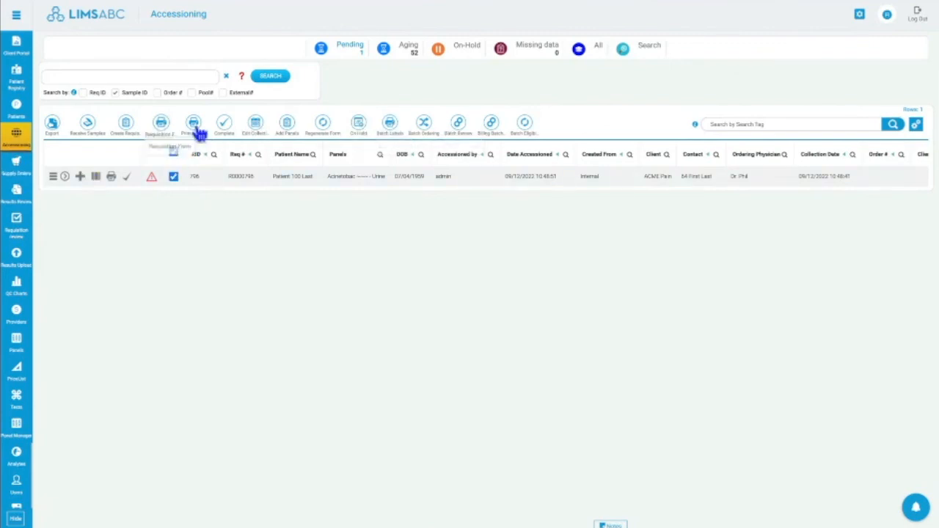
pyautogui.click(174, 155)
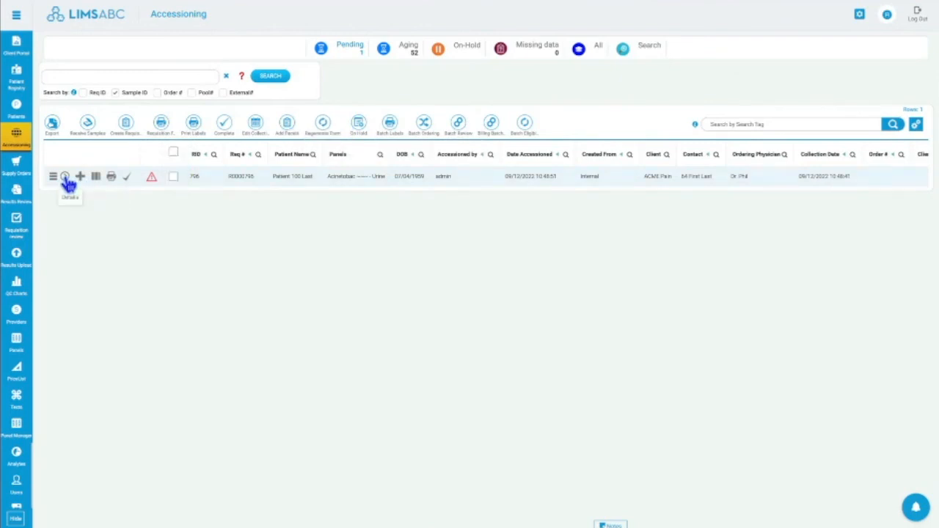
pyautogui.click(55, 179)
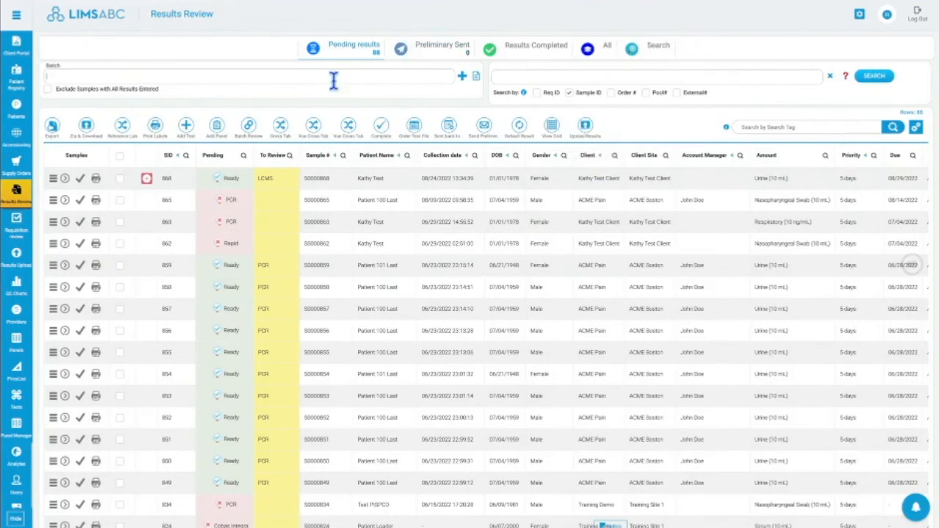
# Set the session's department to Fort Lauderdale and filter the pending results by batch B0000031 (QuantStudio 12)
pyautogui.click(246, 76)
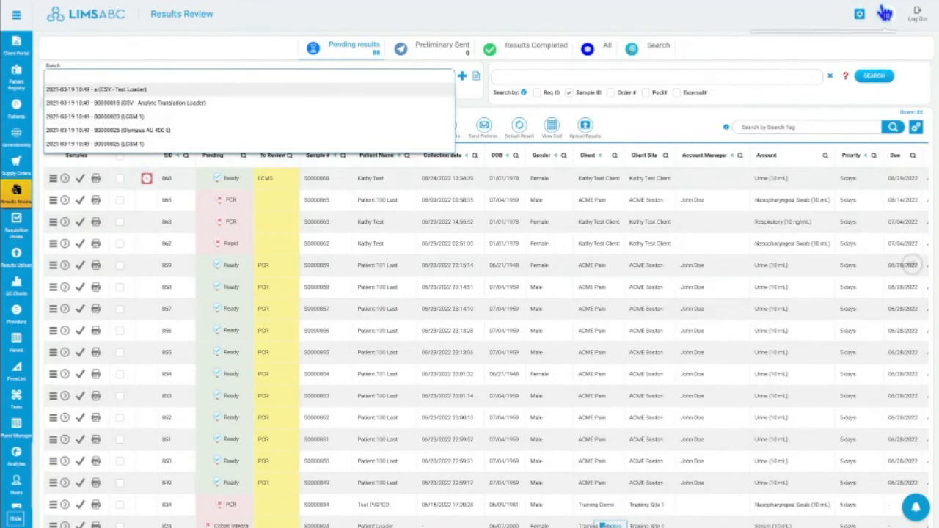
pyautogui.click(860, 14)
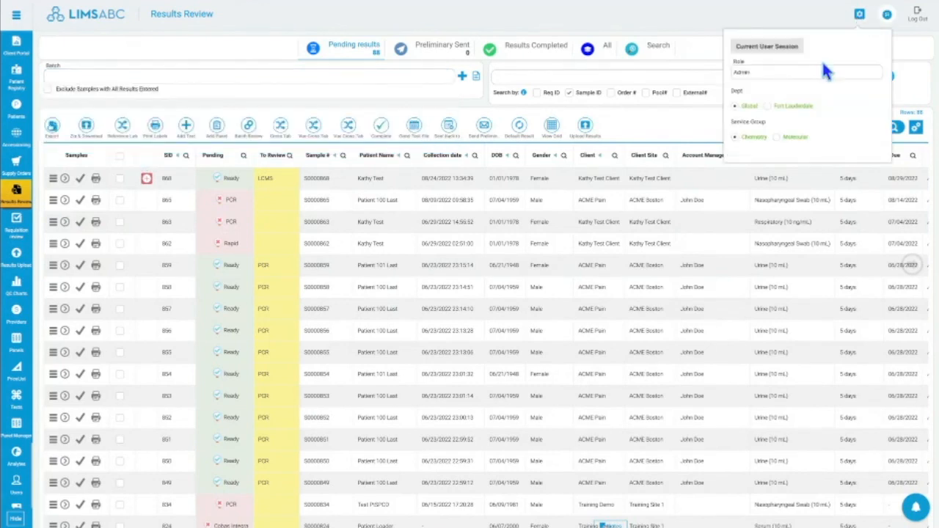
pyautogui.click(768, 106)
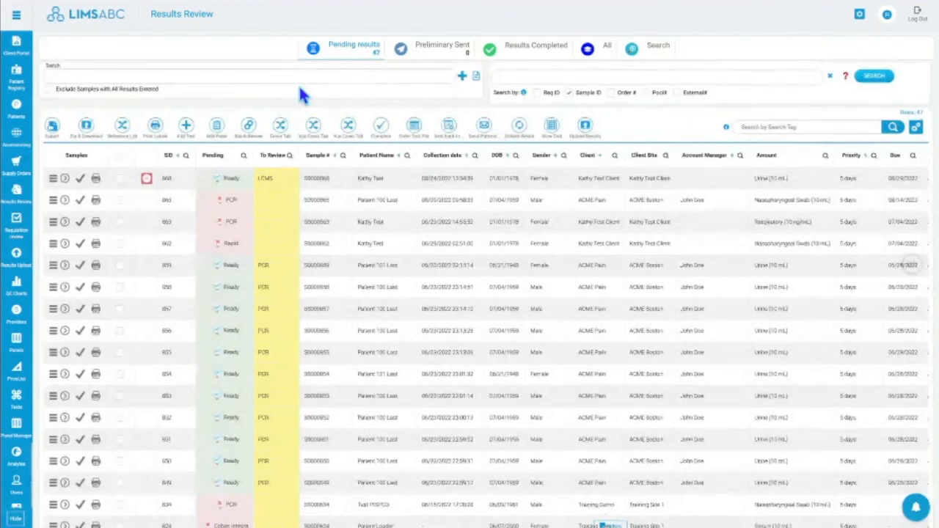
pyautogui.click(213, 76)
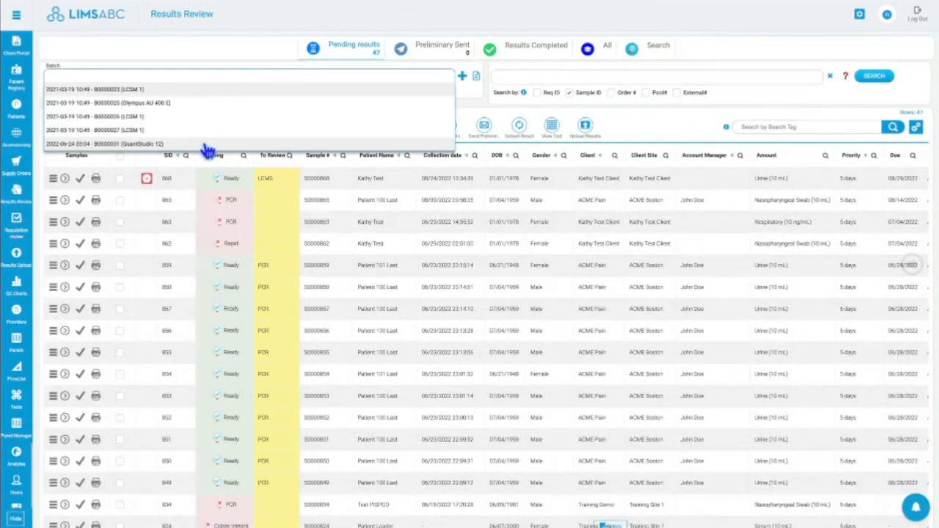
pyautogui.click(111, 147)
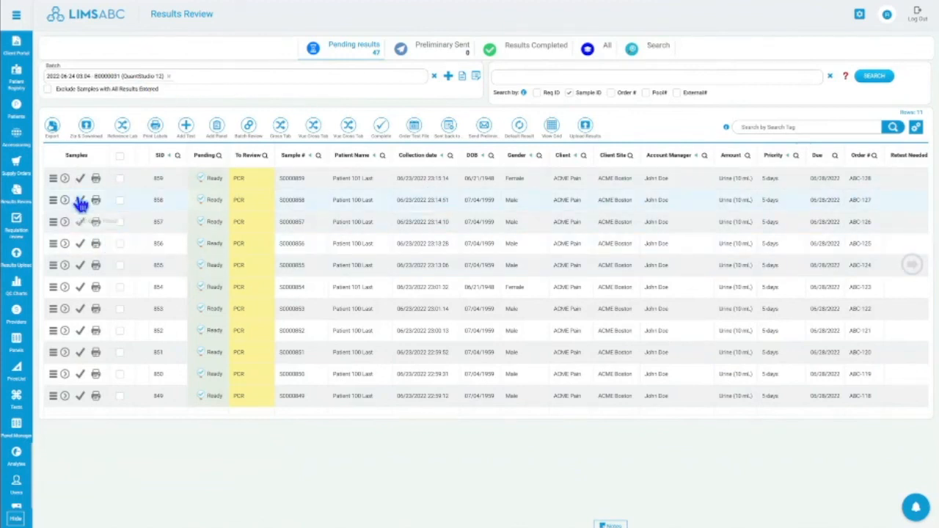
# Expand the batch's first sample, examine its analyte results through the whole list, and collapse it again
pyautogui.click(66, 180)
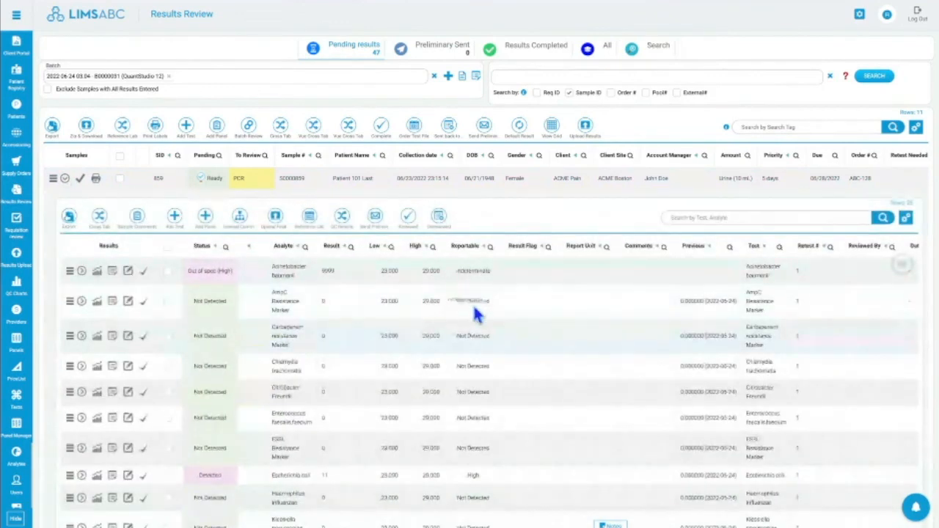
pyautogui.scroll(-1, 473, 407)
pyautogui.scroll(-1, 474, 407)
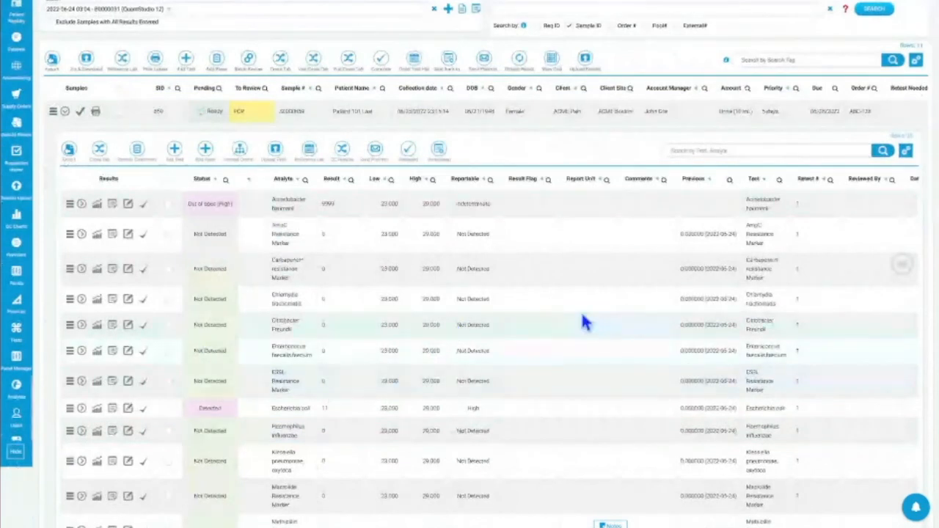
pyautogui.scroll(-5, 288, 245)
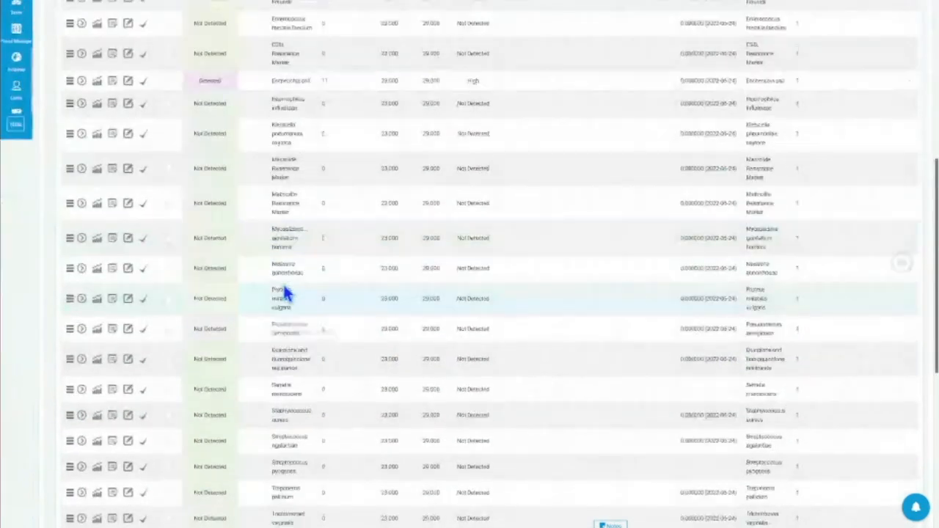
pyautogui.scroll(-2, 283, 294)
pyautogui.scroll(10, 280, 273)
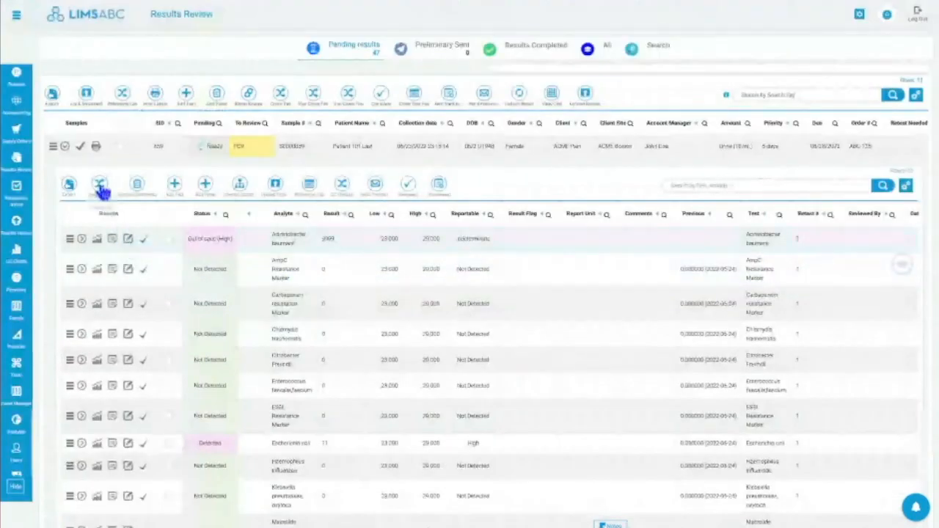
pyautogui.click(64, 146)
# Look at the first sample's available actions, review the second sample's PDF result report, and return to the batch's sample list
pyautogui.click(53, 166)
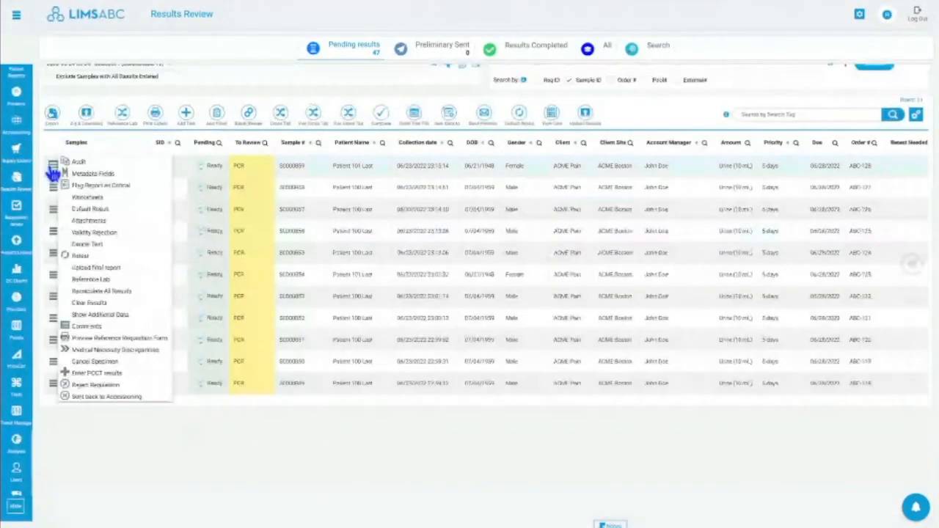
pyautogui.click(125, 211)
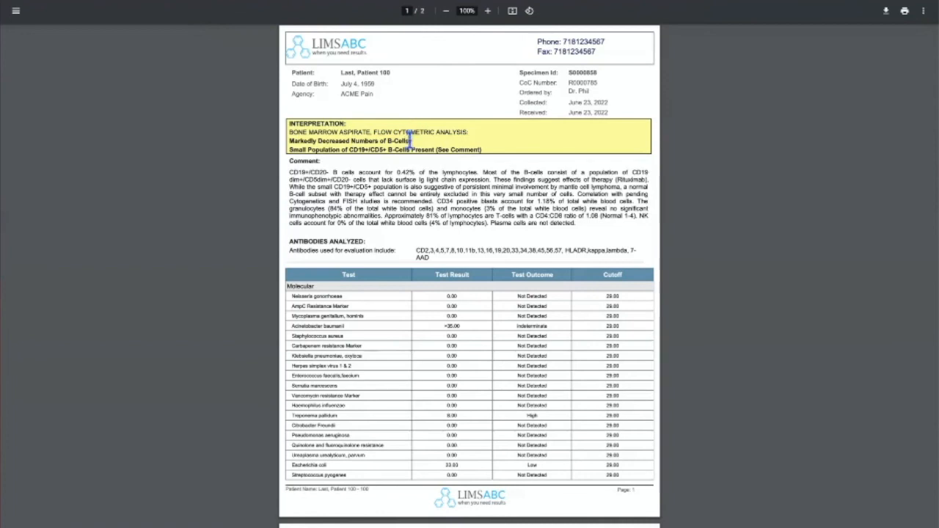
pyautogui.scroll(-5, 411, 147)
pyautogui.scroll(5, 411, 145)
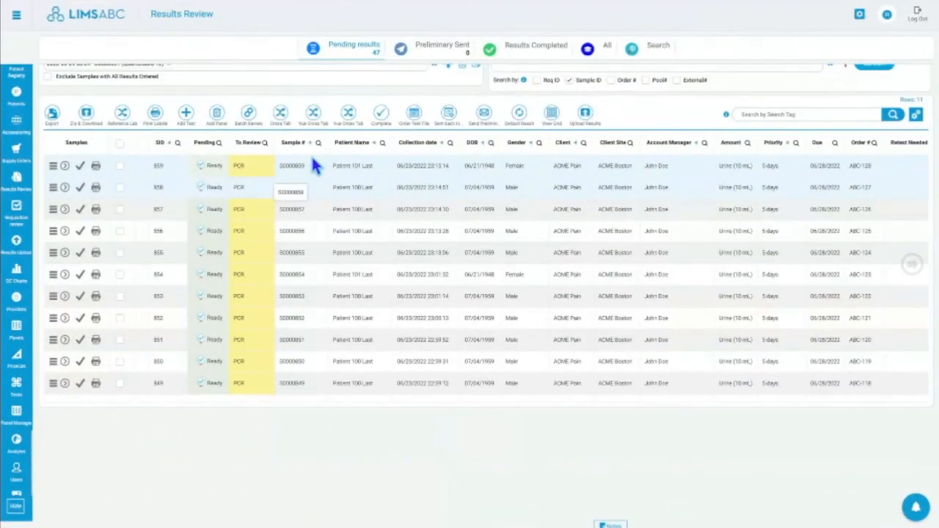
pyautogui.scroll(1, 315, 165)
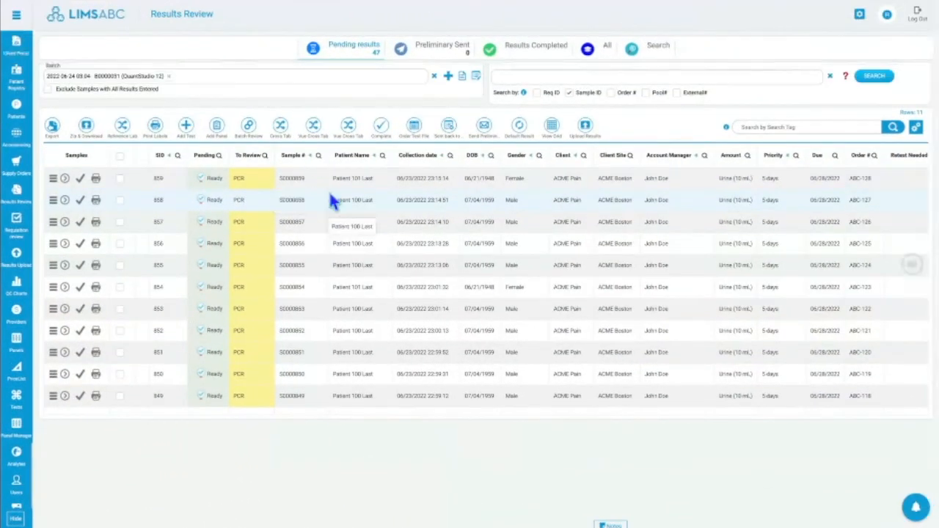